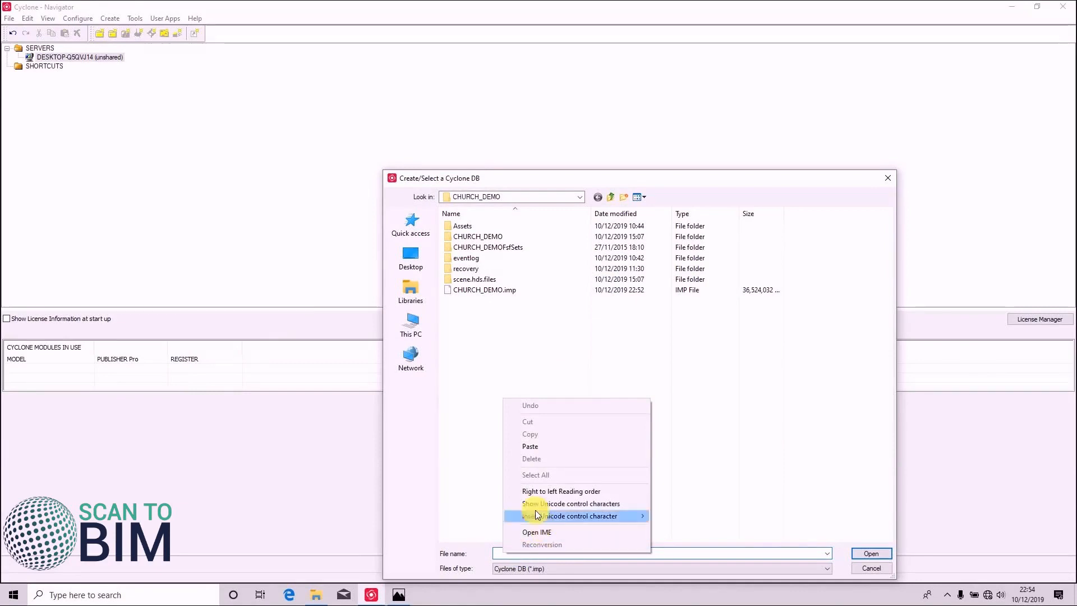
Add the CHURCH_DEMO.imp file from the CHURCH_DEMO folder as a database on the unshared server.
click(532, 447)
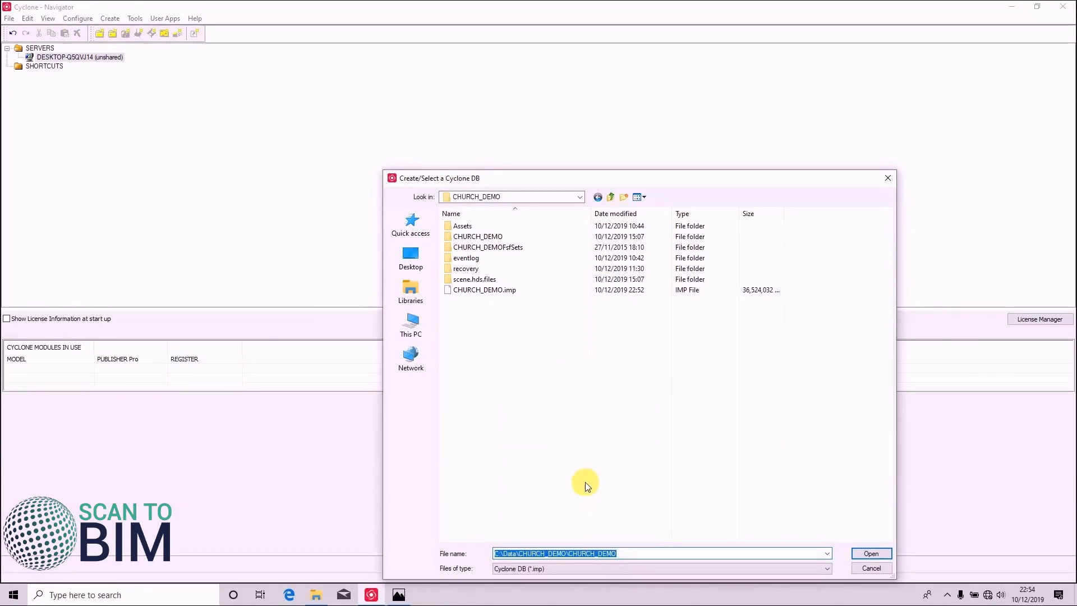
double_click(493, 290)
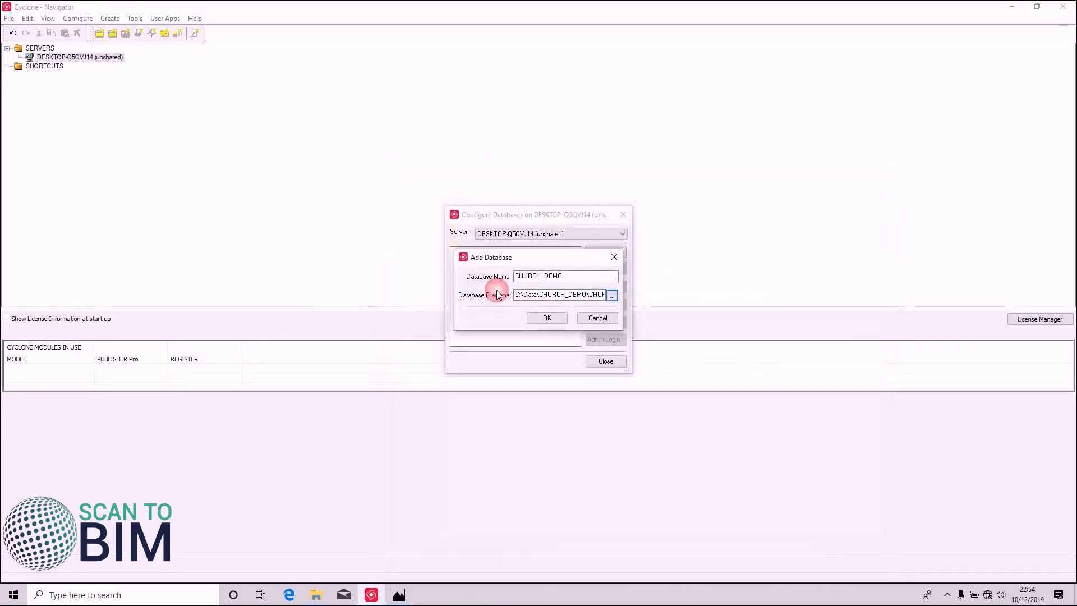
click(547, 317)
click(606, 361)
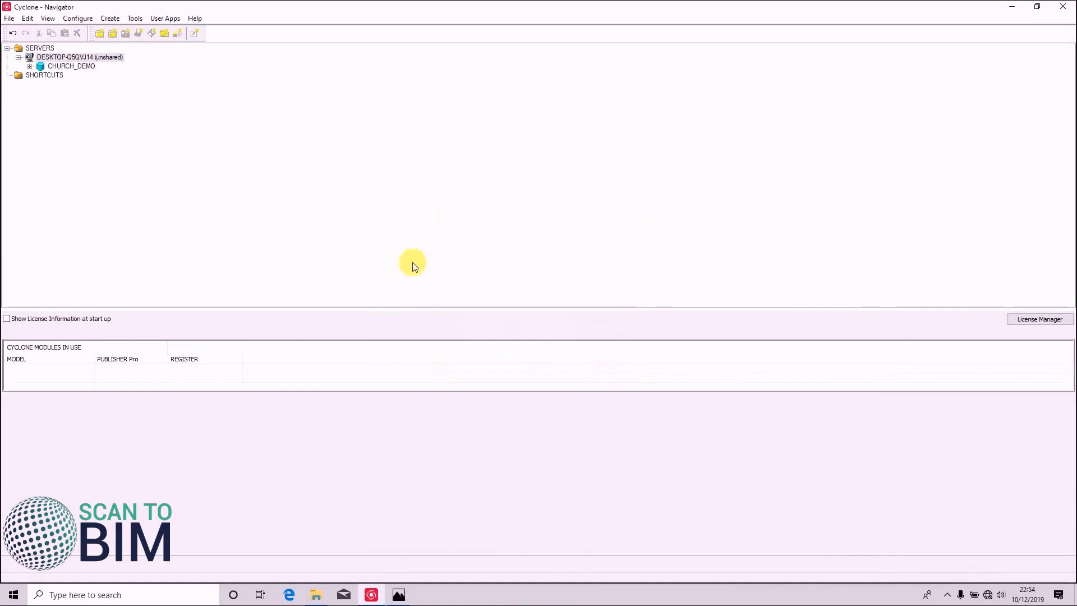
Expand the CHURCH_DEMO database down to its stations and open the SW-001 ControlSpace of Station-001.
click(90, 67)
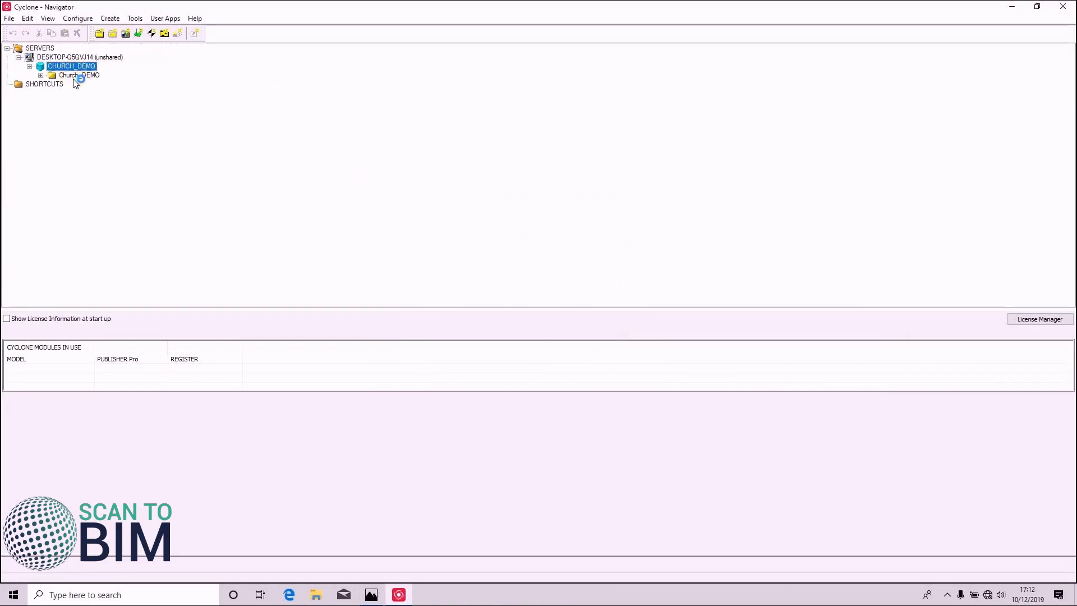
double_click(74, 78)
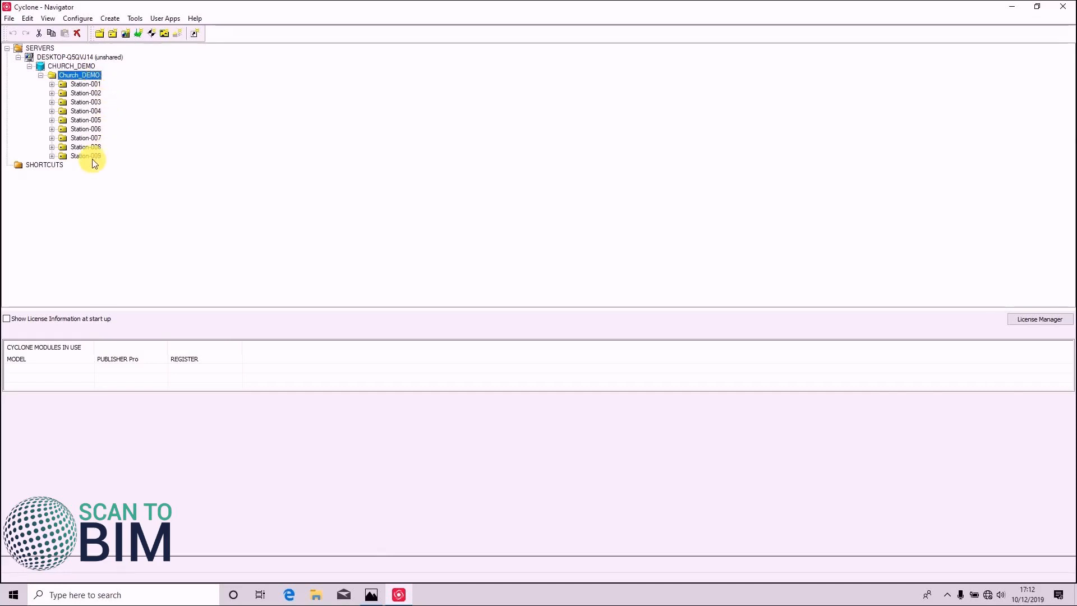
right_click(85, 75)
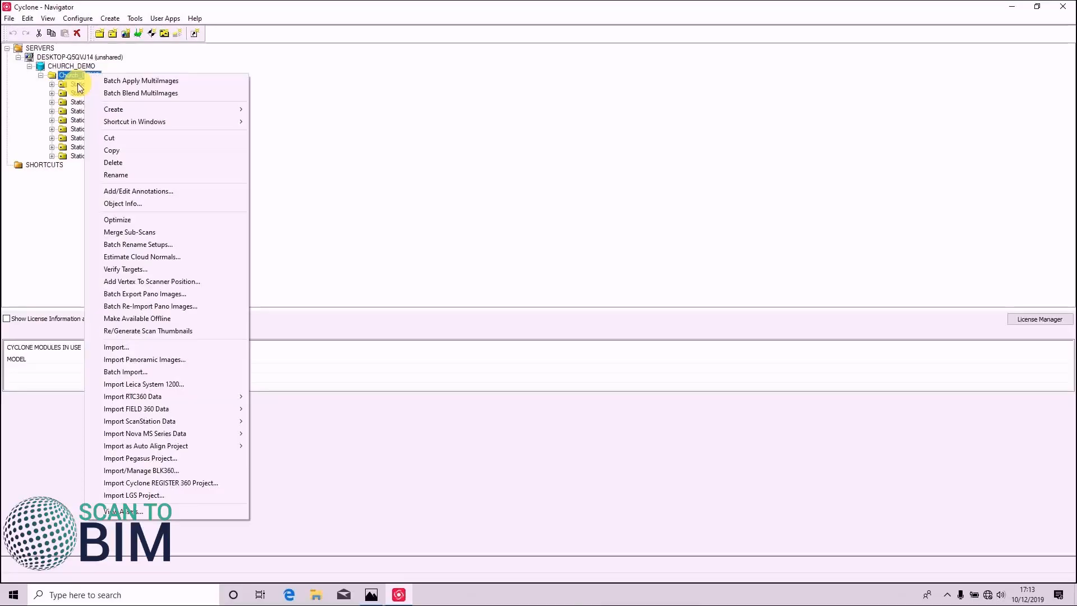
click(78, 87)
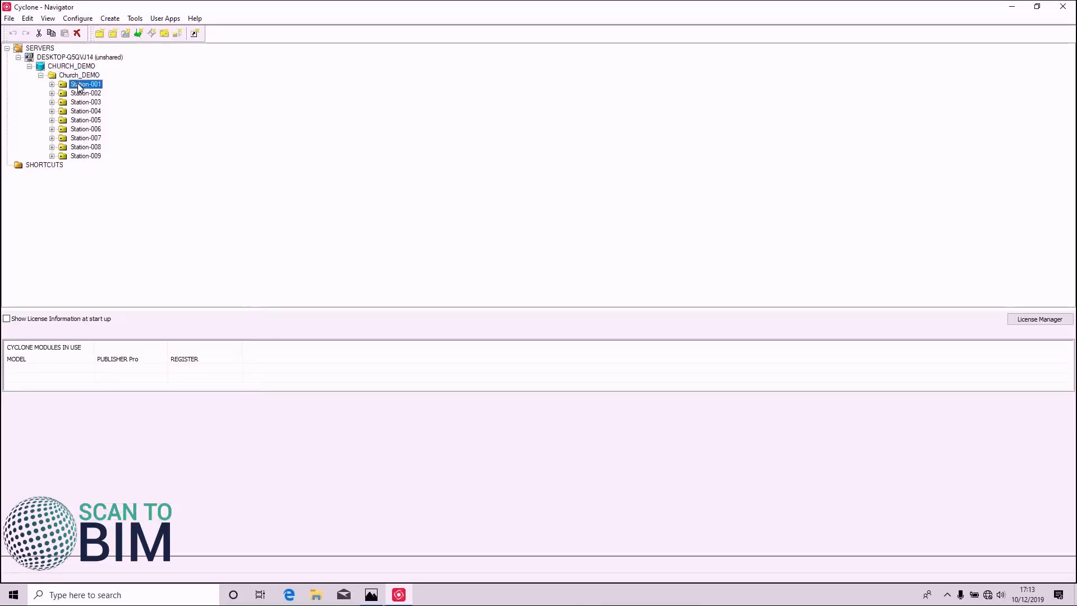
double_click(78, 86)
double_click(92, 93)
click(110, 102)
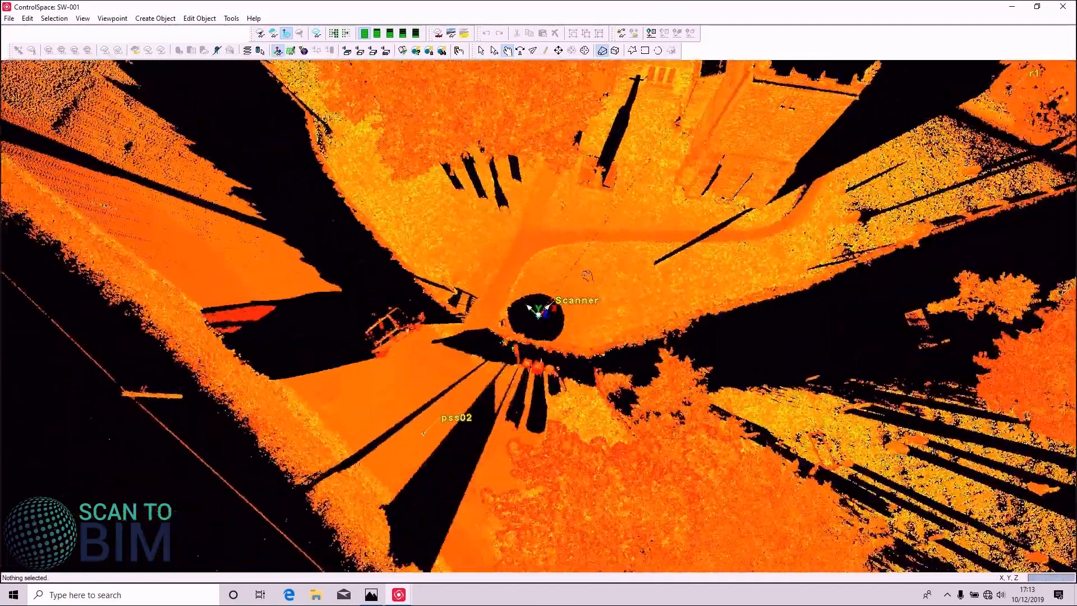
Examine the point cloud around the scanner position and the scanned disc of target pss02 up close.
drag(587, 275, 518, 288)
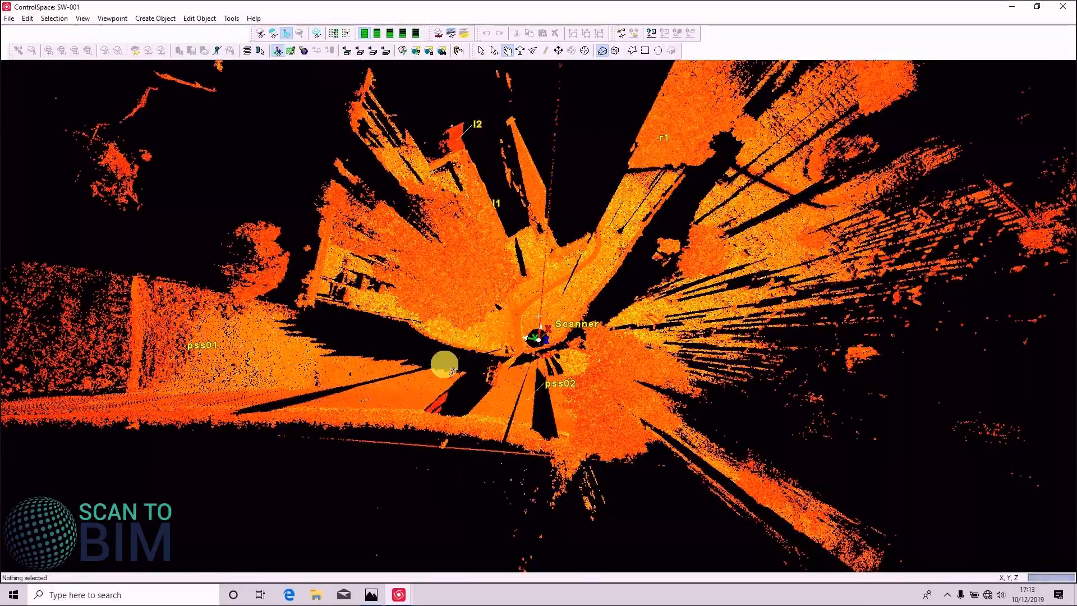
scroll(532, 395, up, 5)
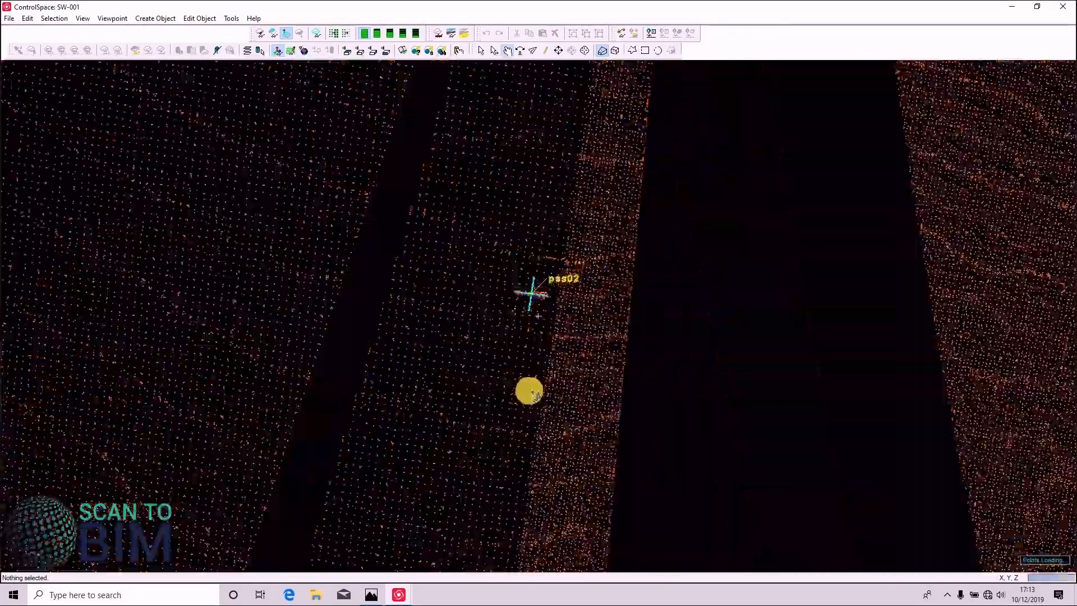
scroll(532, 395, up, 5)
drag(526, 514, 539, 280)
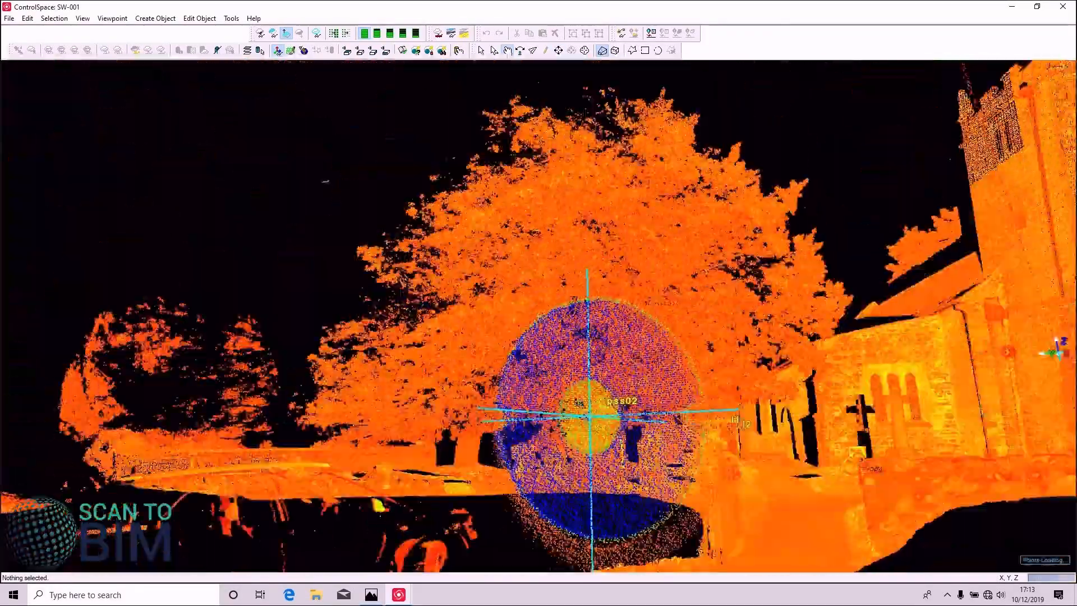
mouse_move(325, 181)
mouse_down()
mouse_move(280, 182)
mouse_move(333, 182)
mouse_up()
key(space)
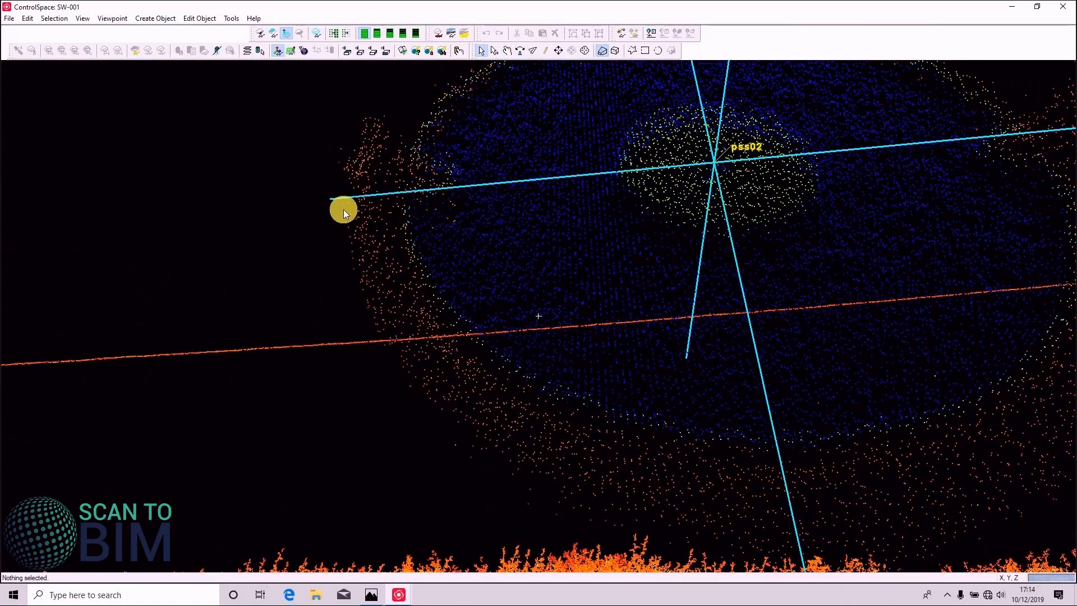
Review the target ID and target height annotations of the pss02 vertex, and close the ControlSpace.
click(338, 199)
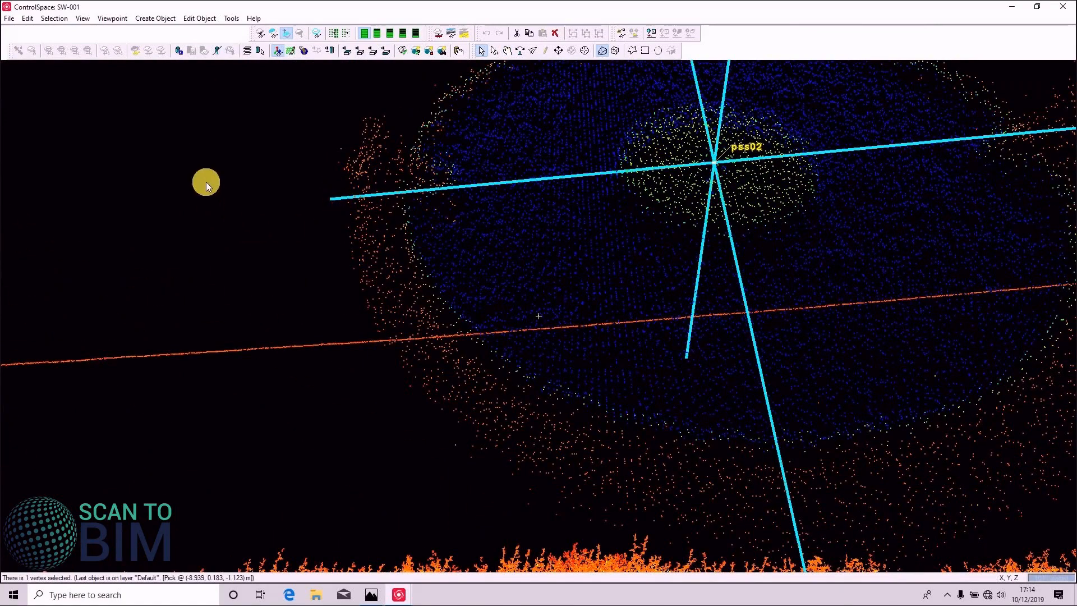
right_click(190, 167)
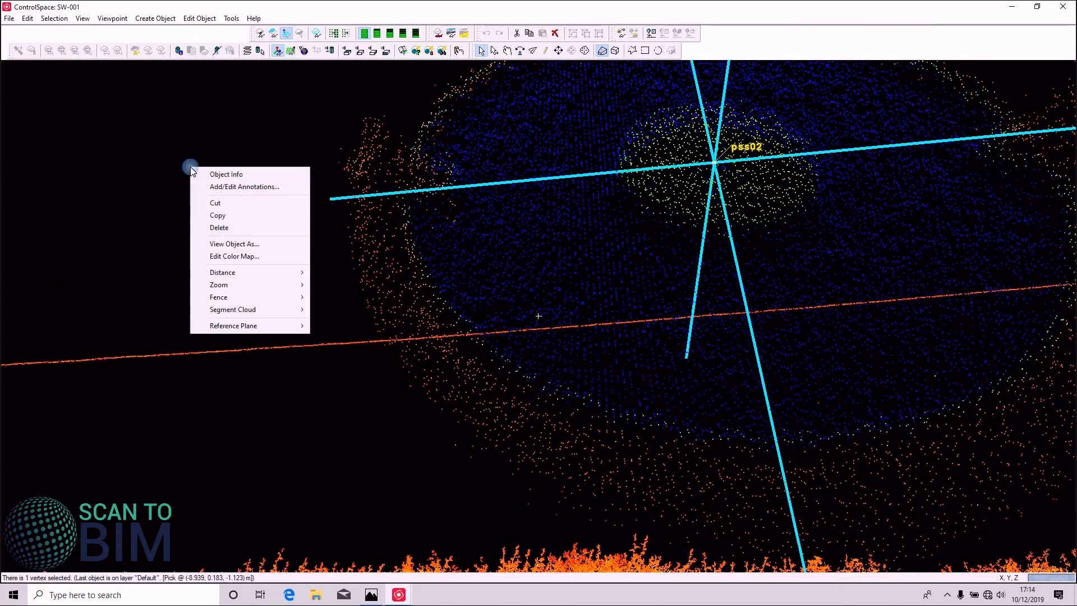
click(213, 186)
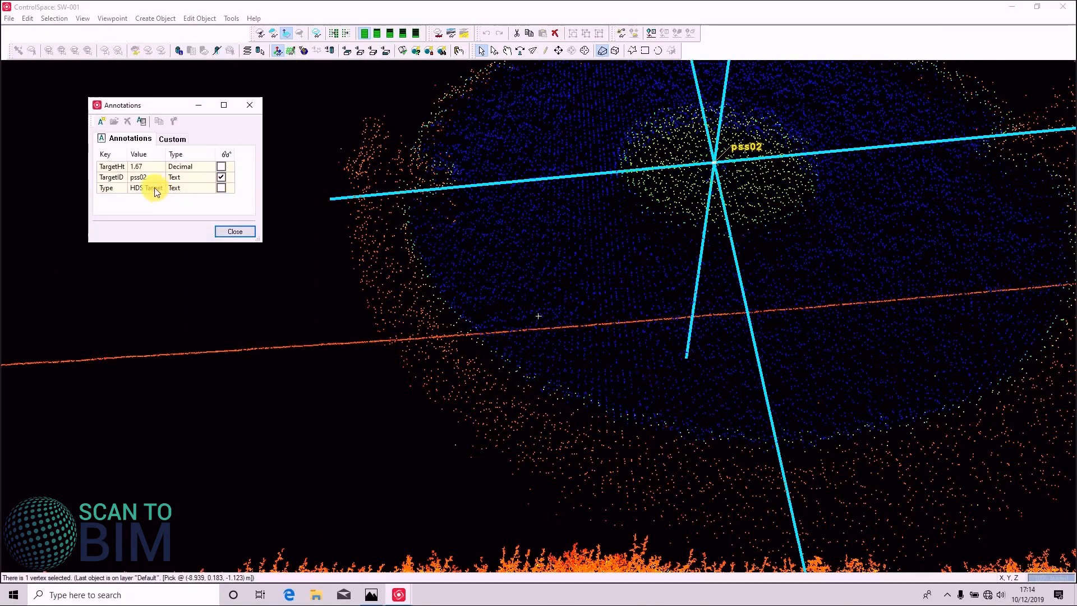
click(145, 179)
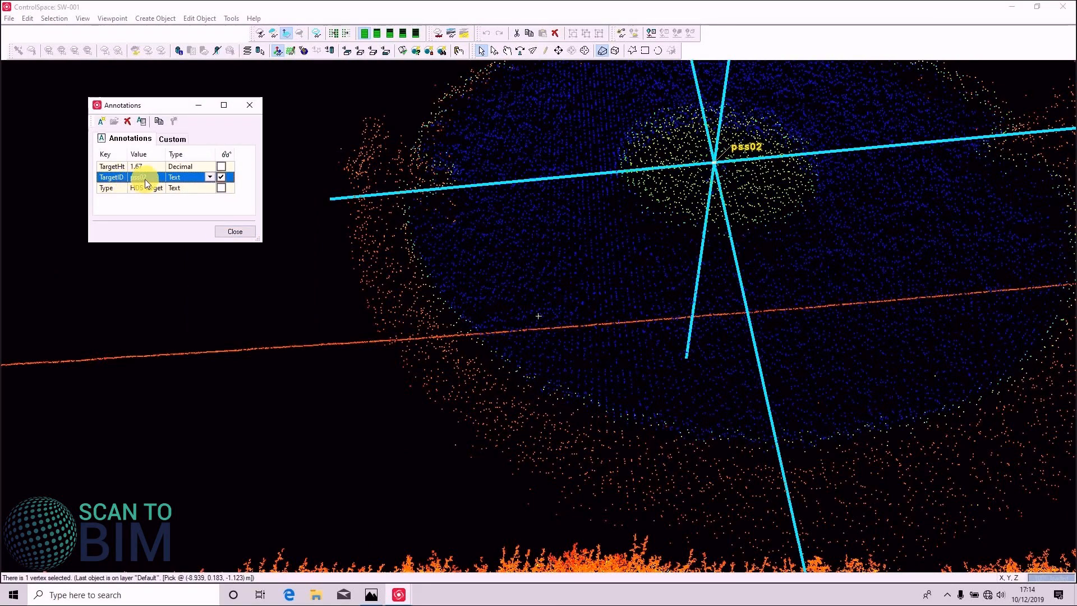
click(137, 167)
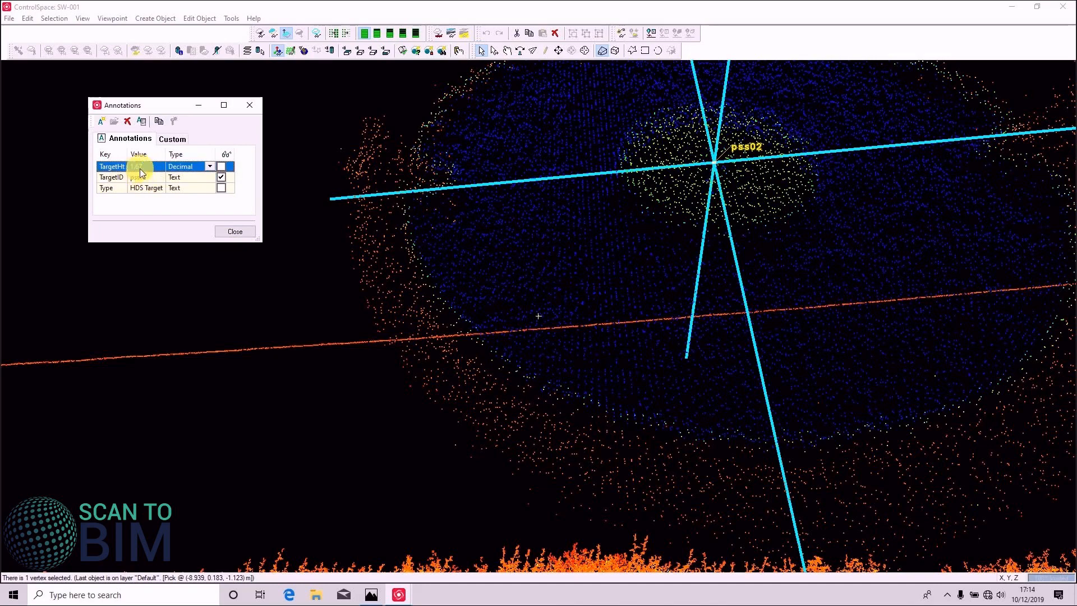
click(236, 230)
click(304, 231)
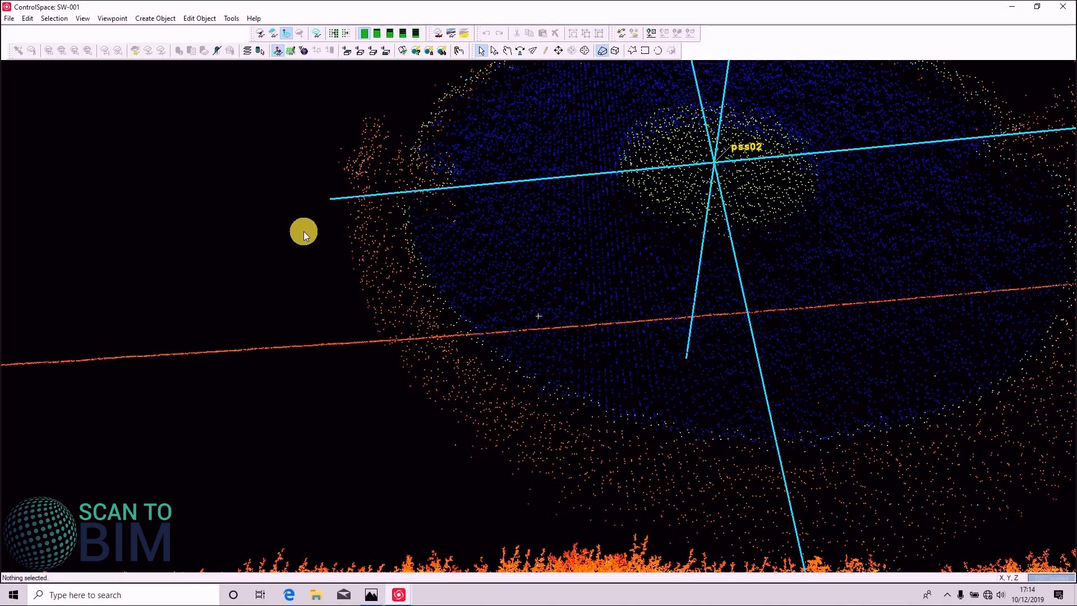
click(1056, 10)
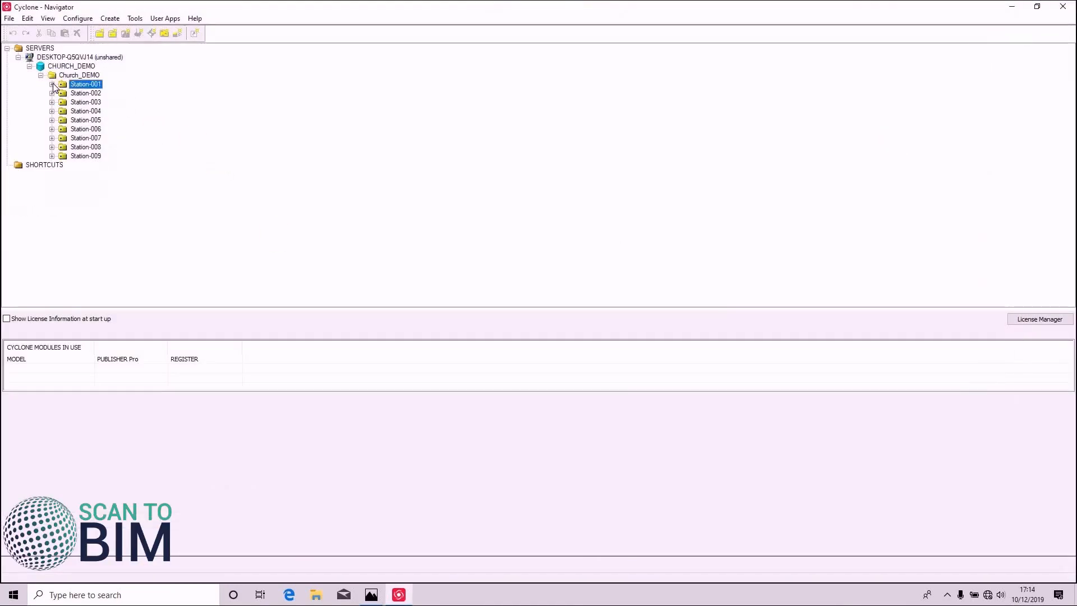
Create a registration in the Church_DEMO project and open it.
right_click(71, 75)
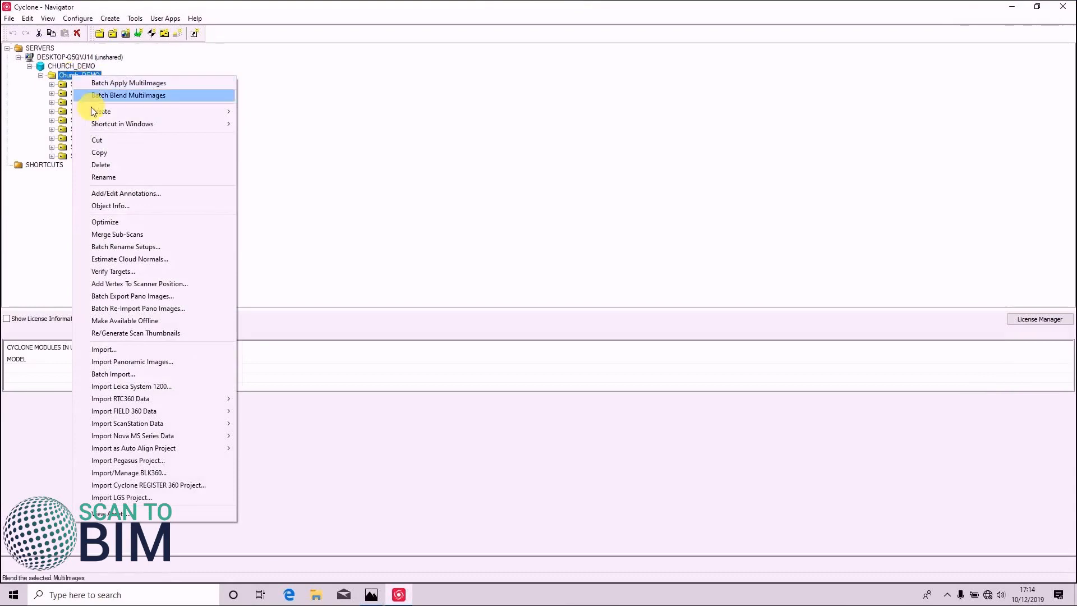
mouse_move(96, 113)
click(274, 136)
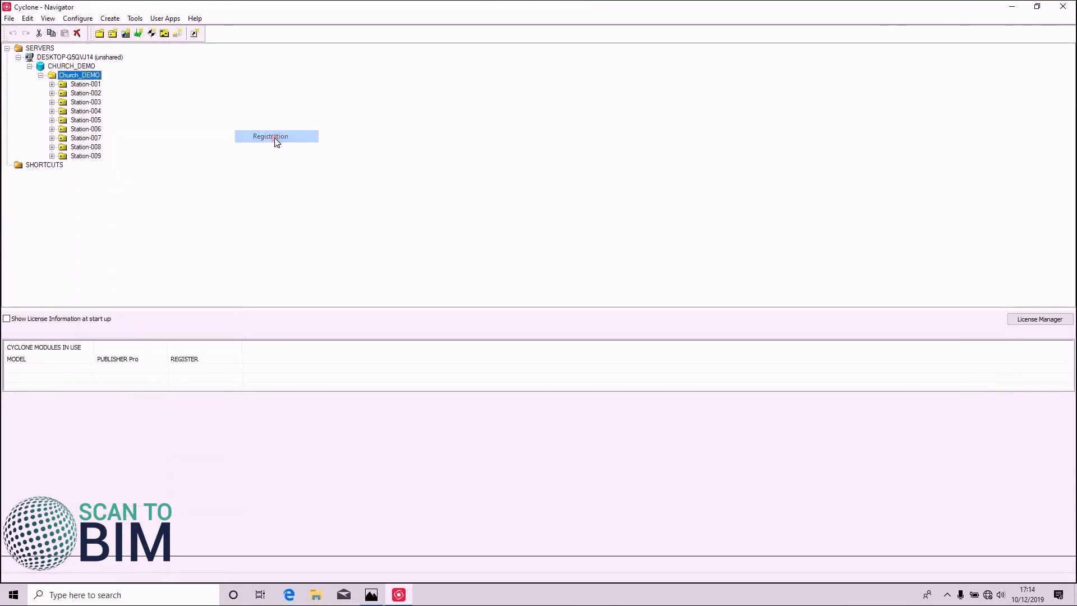
double_click(84, 165)
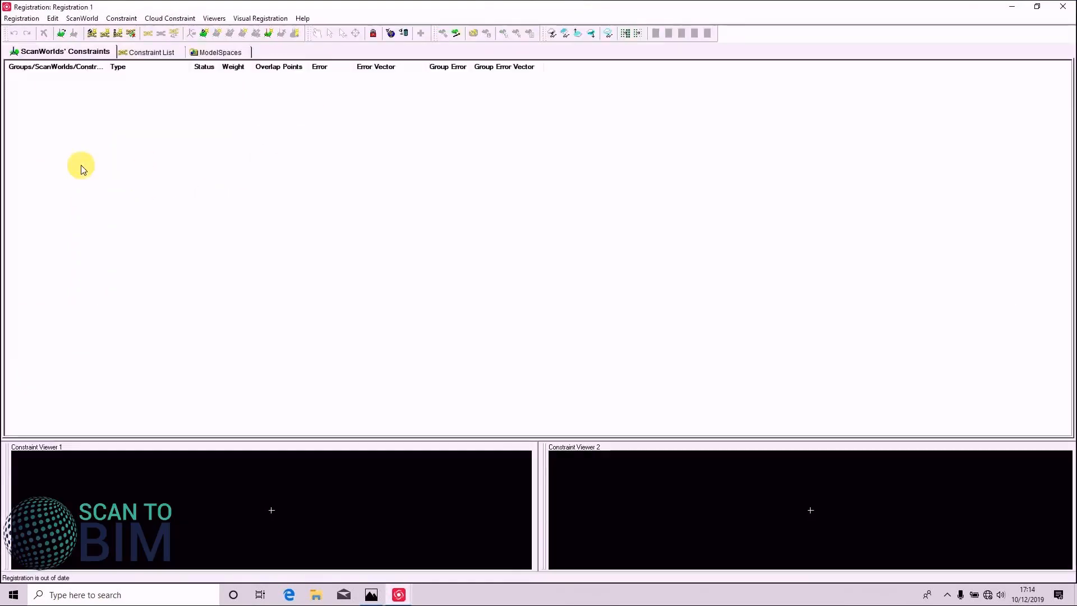
Add the ScanWorlds of Station-001 and Station-002 to the registration.
click(82, 18)
click(90, 29)
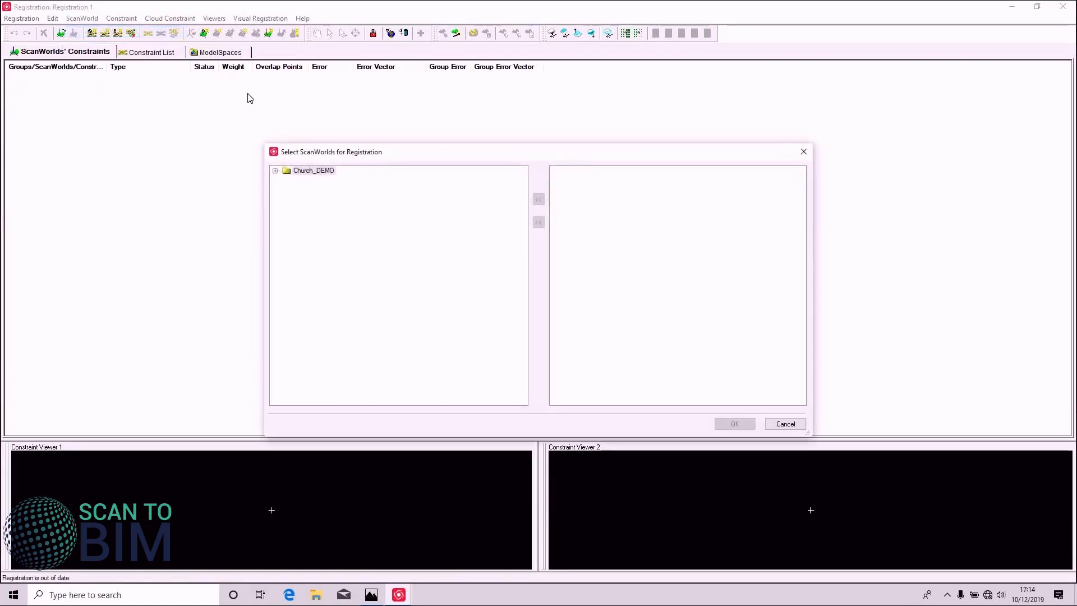
double_click(323, 171)
click(321, 179)
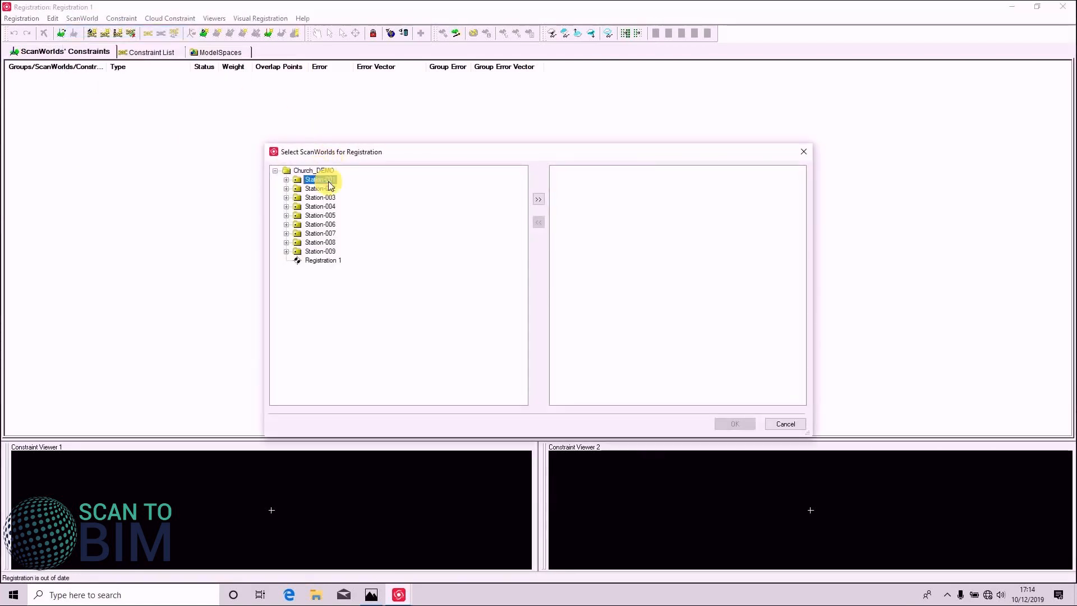
shift+click(329, 189)
click(538, 197)
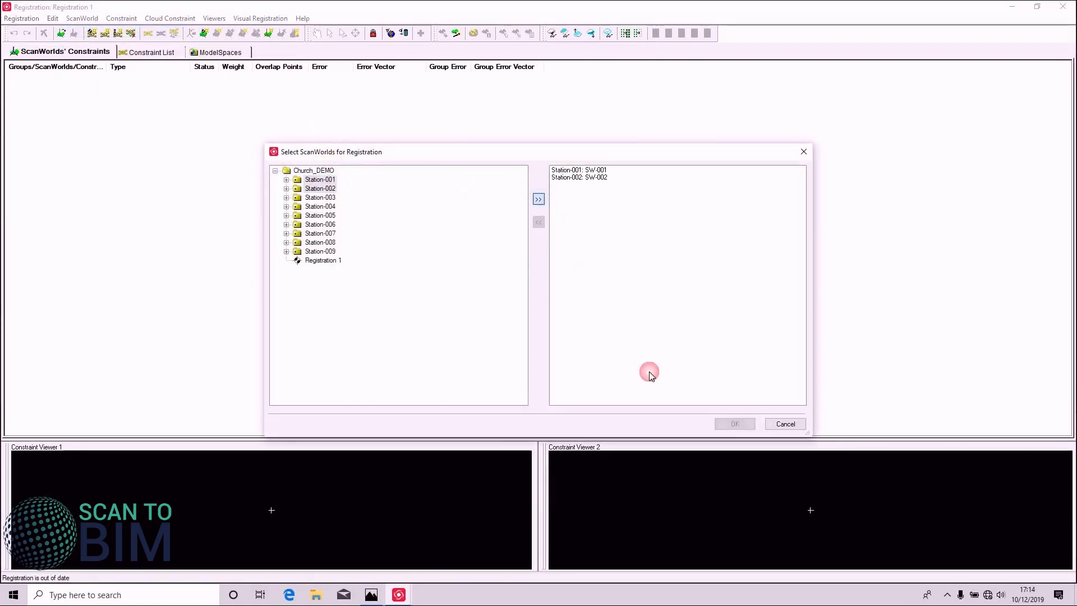
click(732, 423)
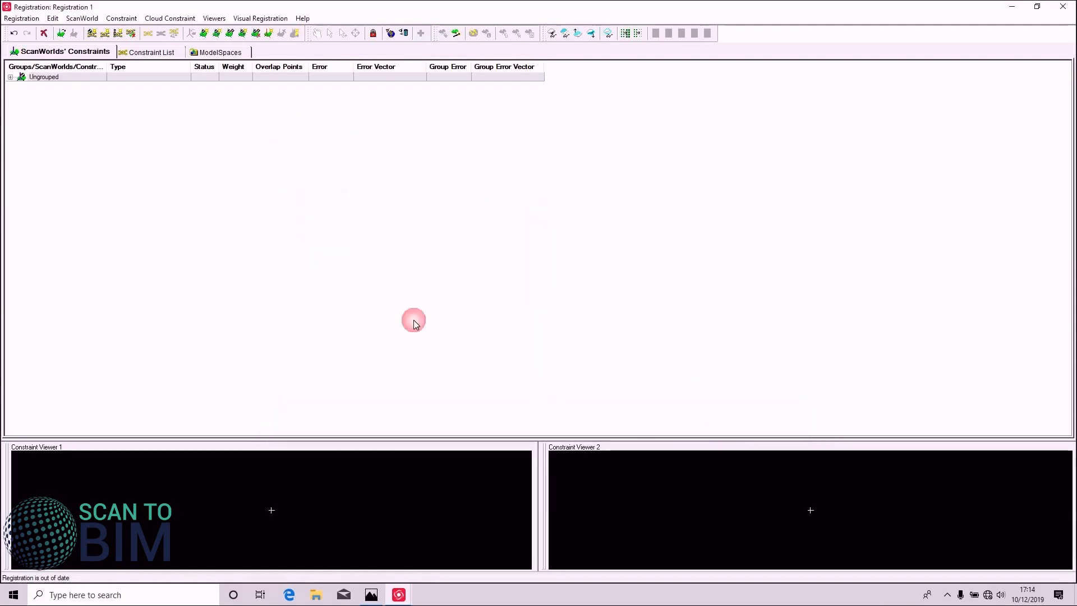
Expand the ungrouped ScanWorlds, automatically add the target constraints between Station-001 and Station-002, and show the constraint list.
double_click(17, 77)
drag(107, 67, 211, 68)
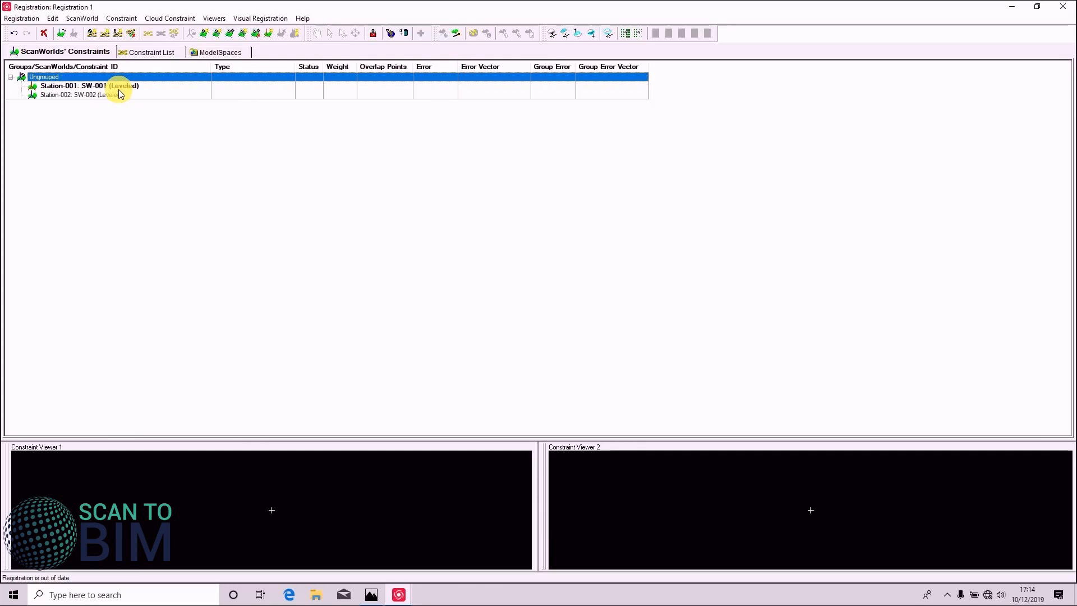
click(119, 87)
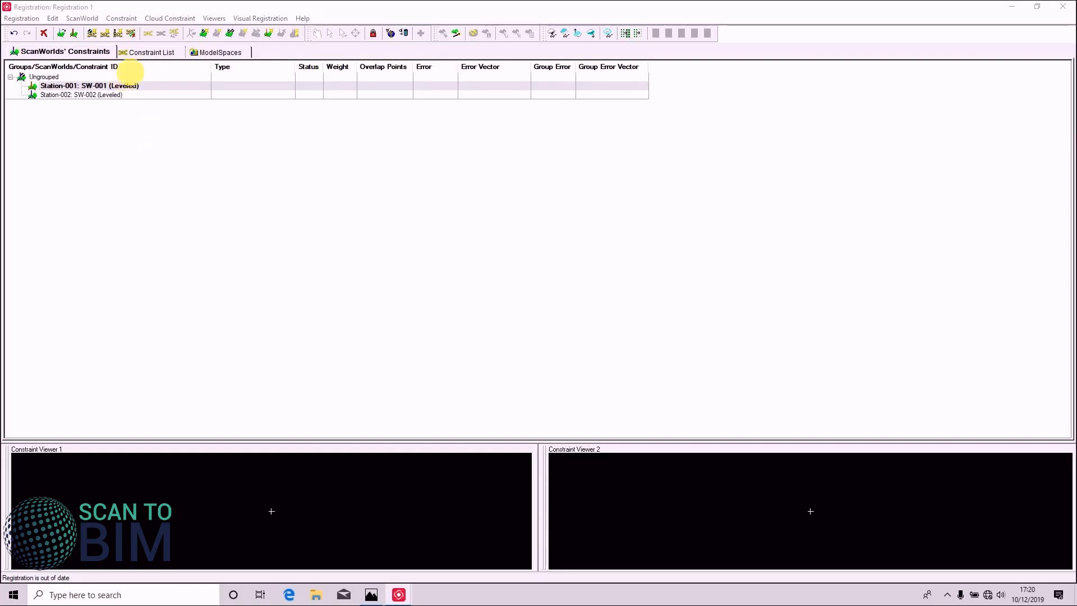
click(121, 19)
click(140, 43)
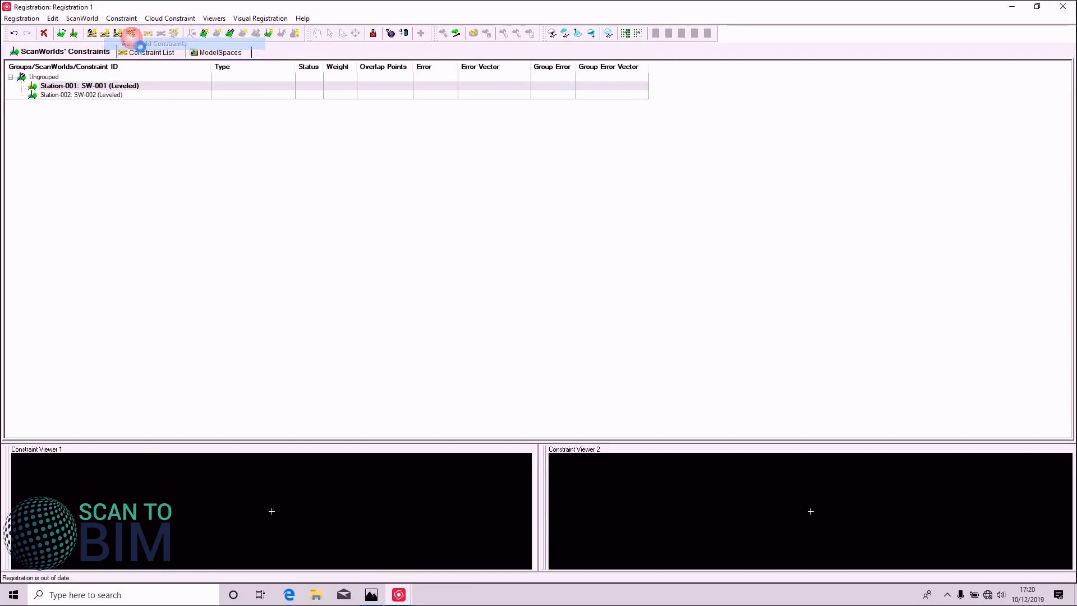
click(138, 53)
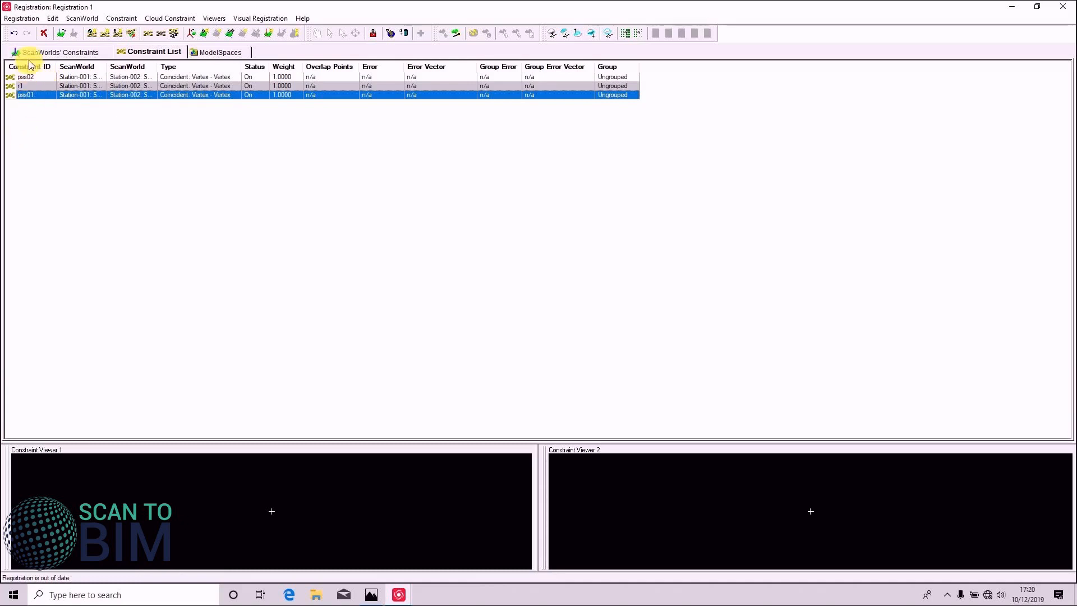
Register the two ScanWorlds and check the errors of their target constraints.
click(21, 18)
click(27, 37)
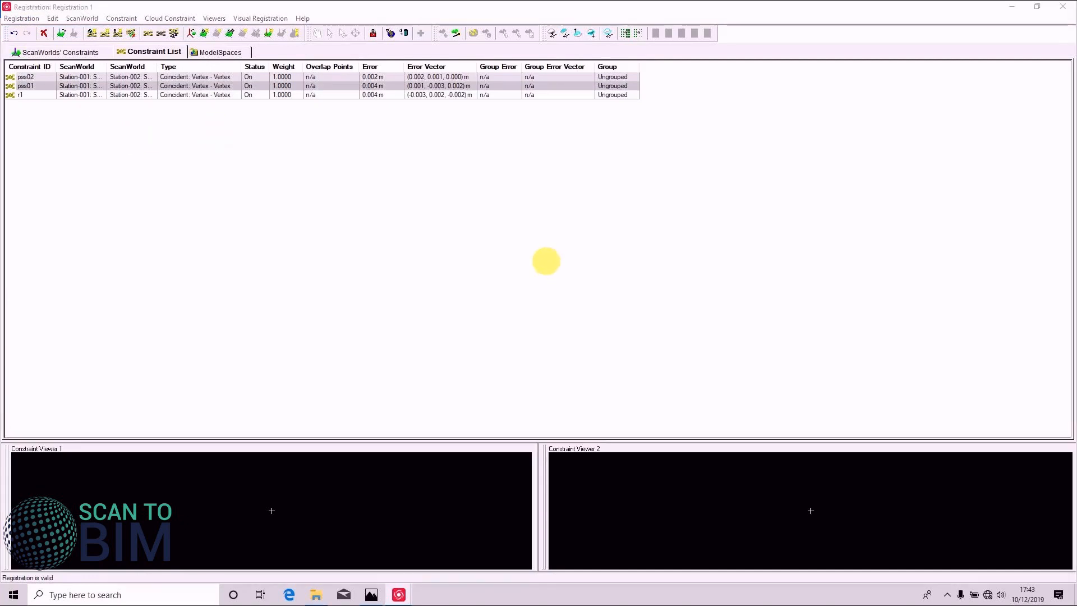
click(375, 67)
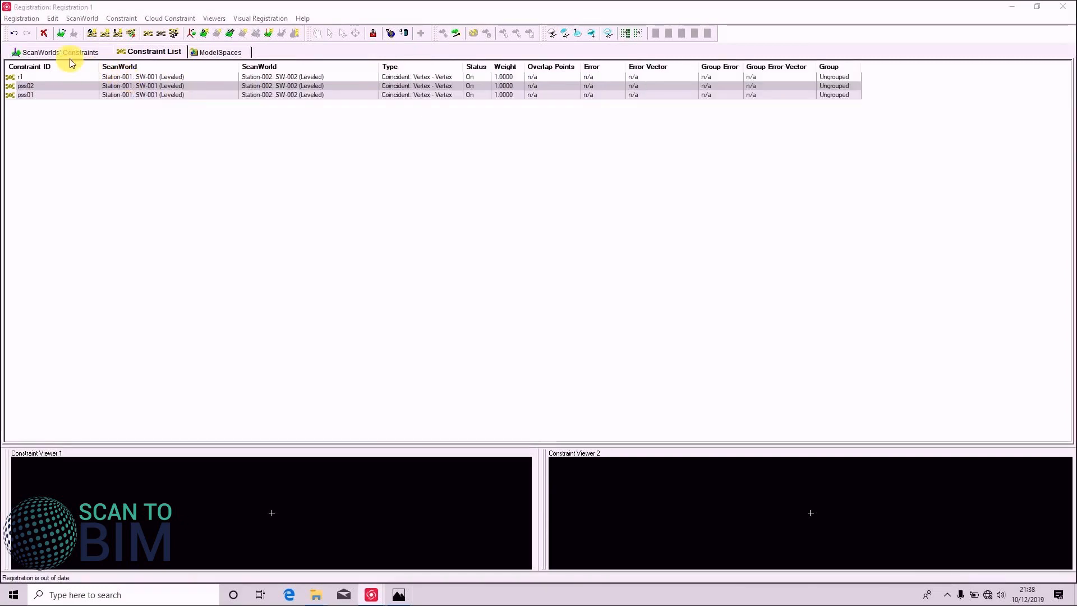
Add the ScanWorlds of Station-003 through Station-009 from the Church_DEMO project to the registration.
click(68, 52)
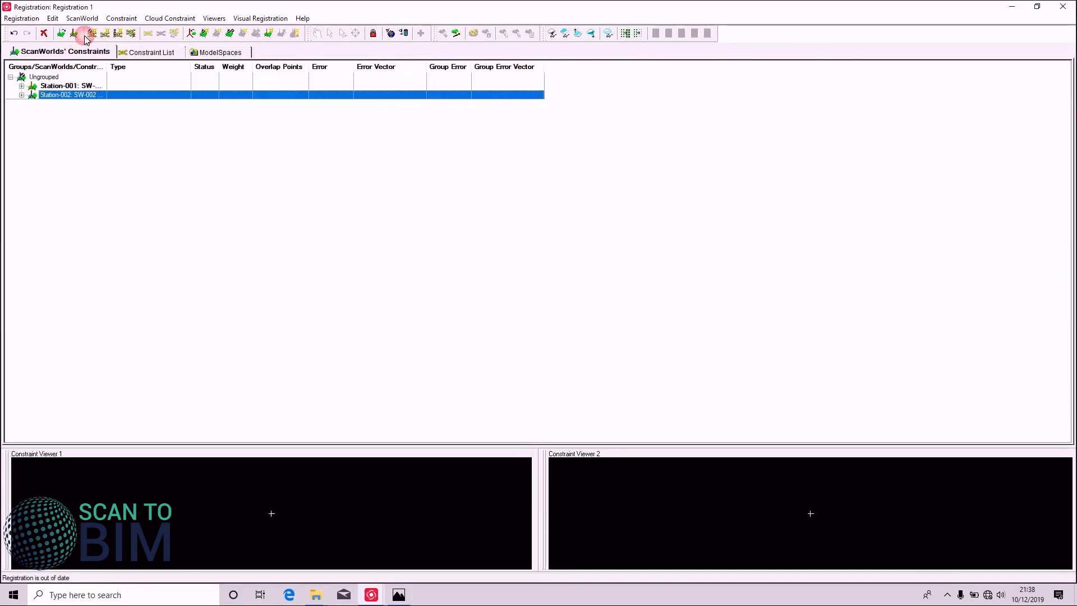
click(82, 18)
click(104, 30)
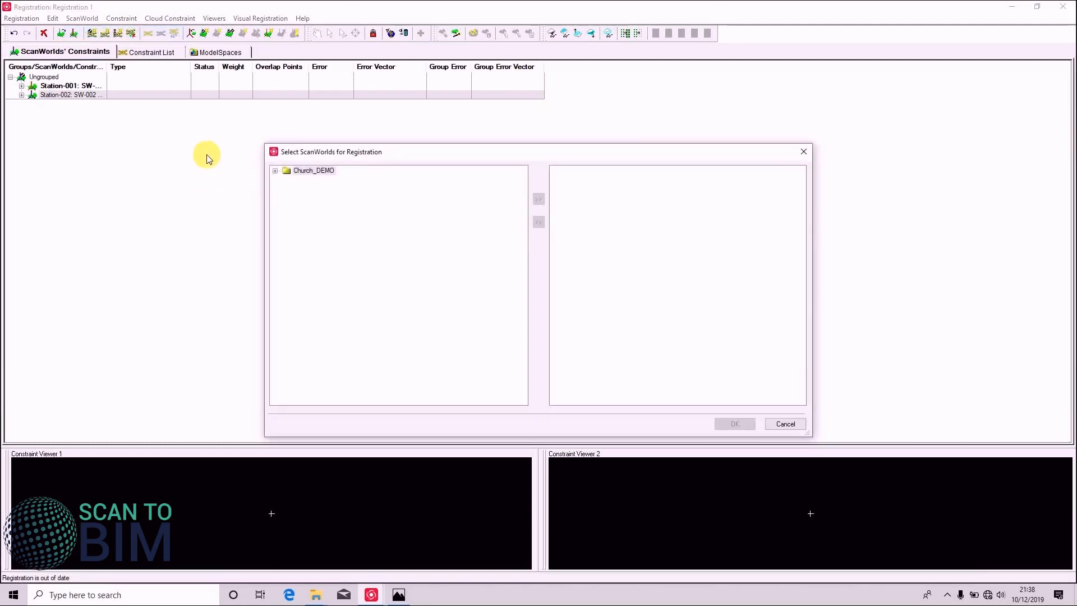
double_click(313, 171)
click(323, 199)
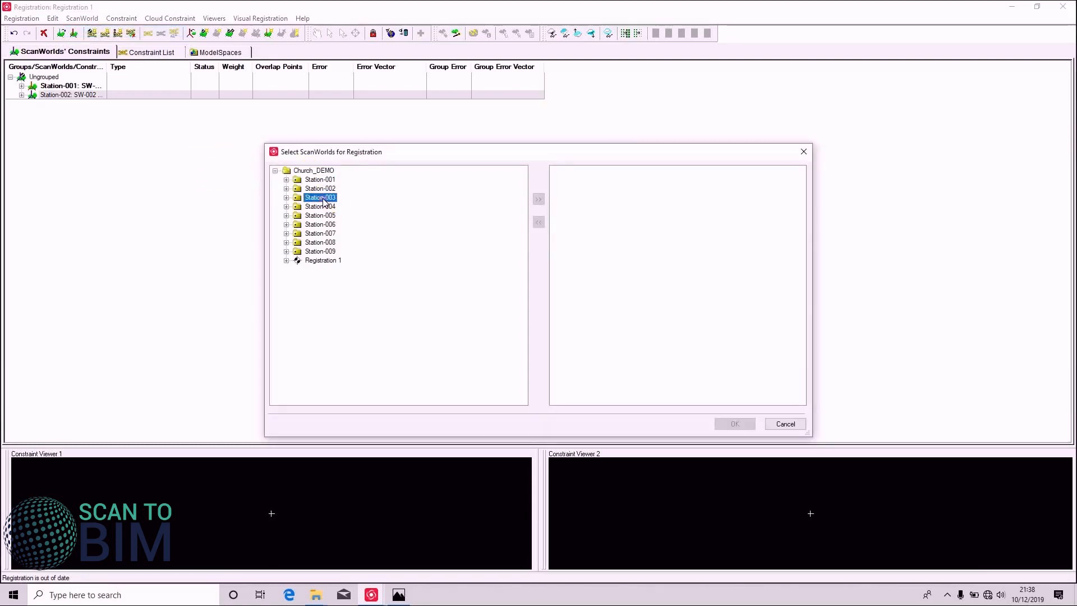
shift+click(322, 252)
click(538, 199)
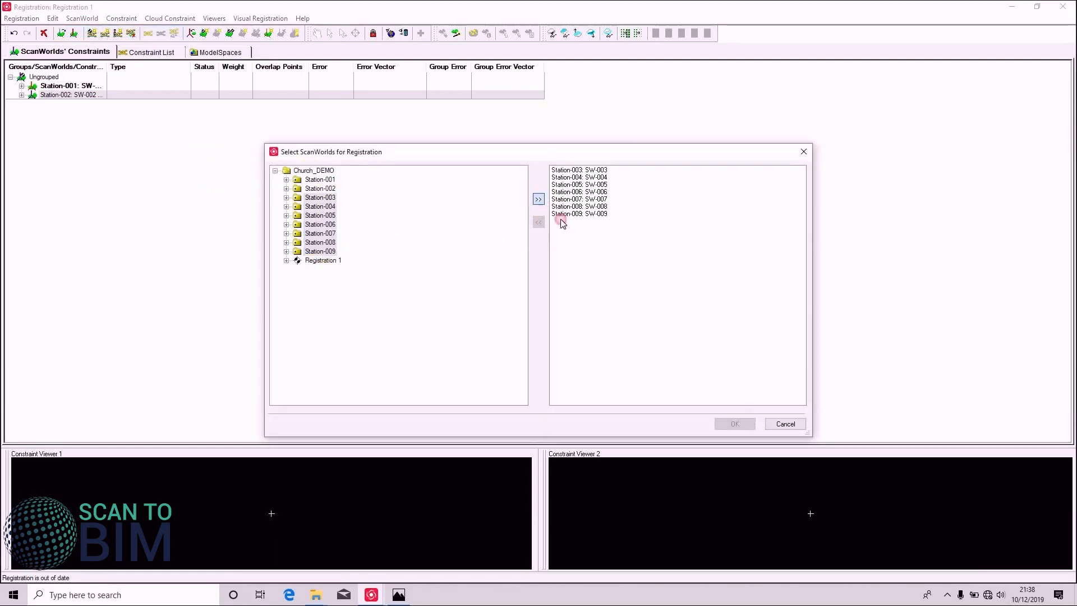
click(735, 424)
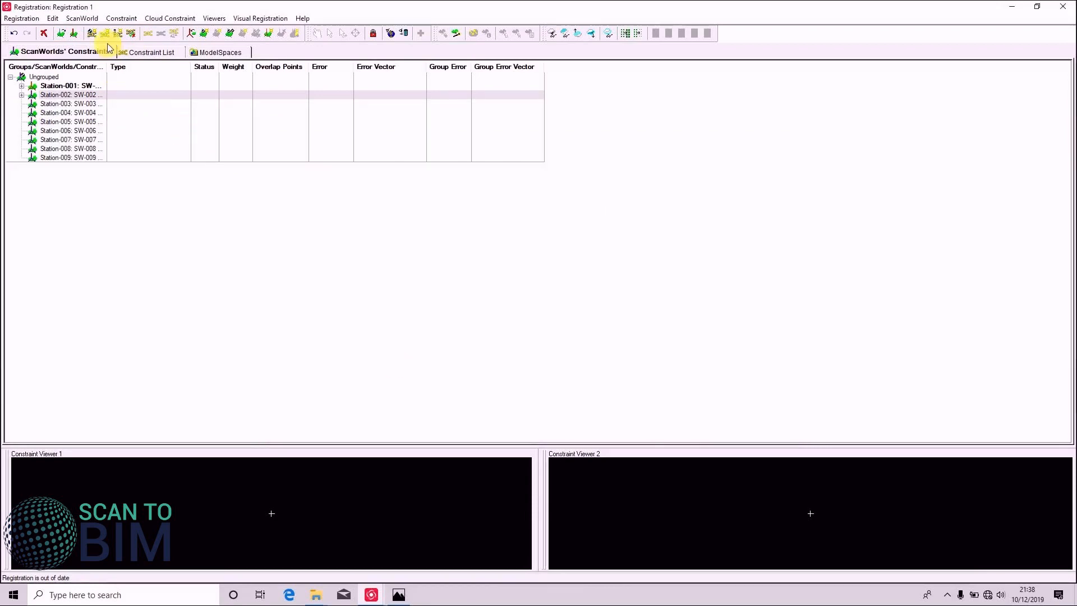
Automatically add the target constraints between all nine stations and register the ScanWorlds.
click(120, 18)
click(132, 44)
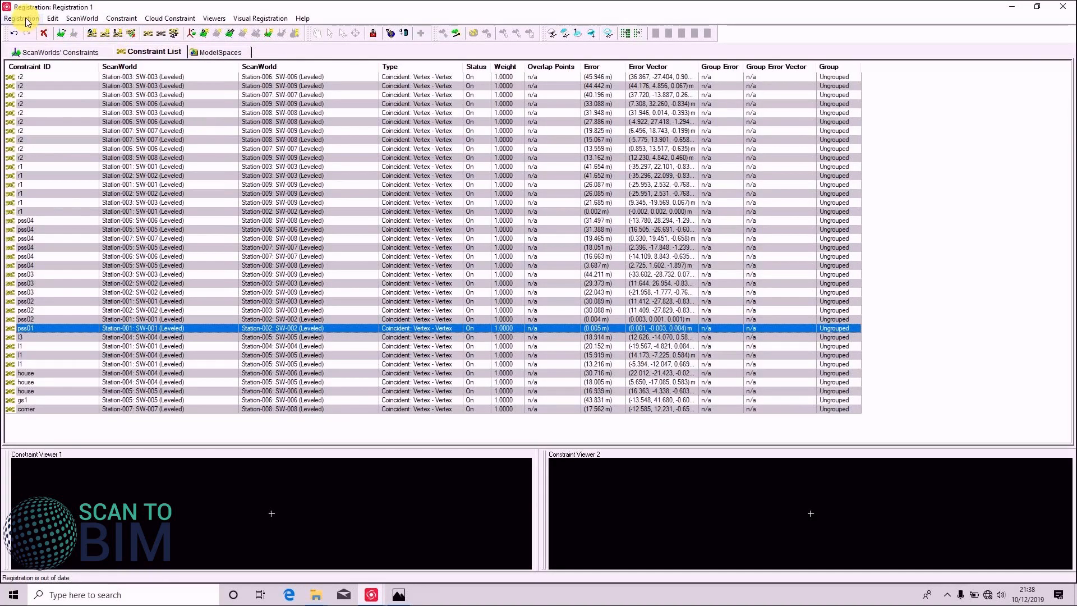
click(21, 18)
click(39, 41)
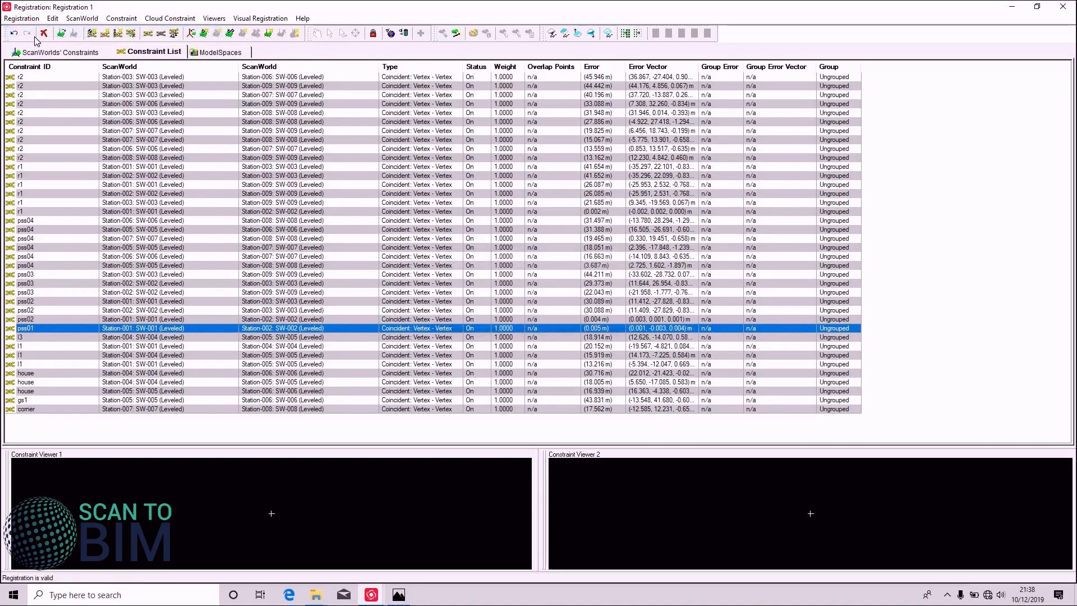
Review the r2 target constraints, sort the constraint list by error, and check the constraints with the largest and smallest errors.
click(28, 79)
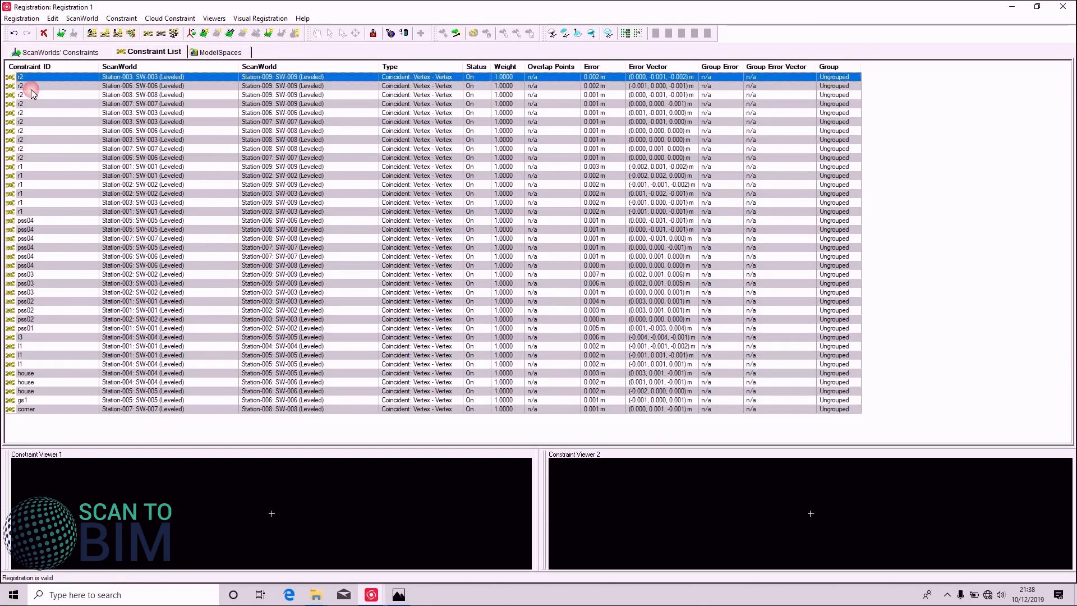
shift+click(36, 157)
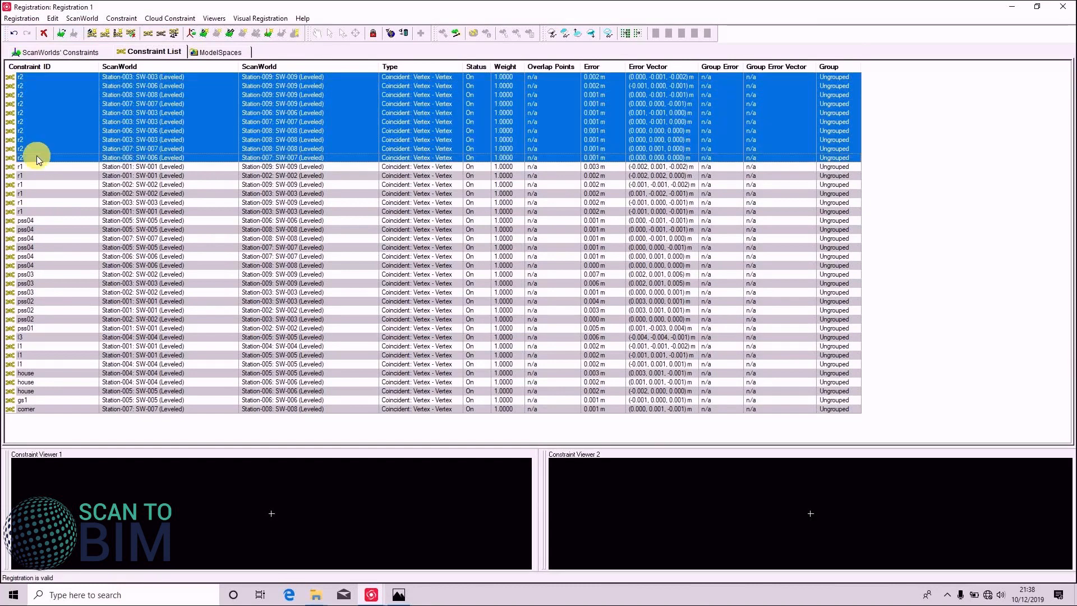
click(38, 66)
click(39, 67)
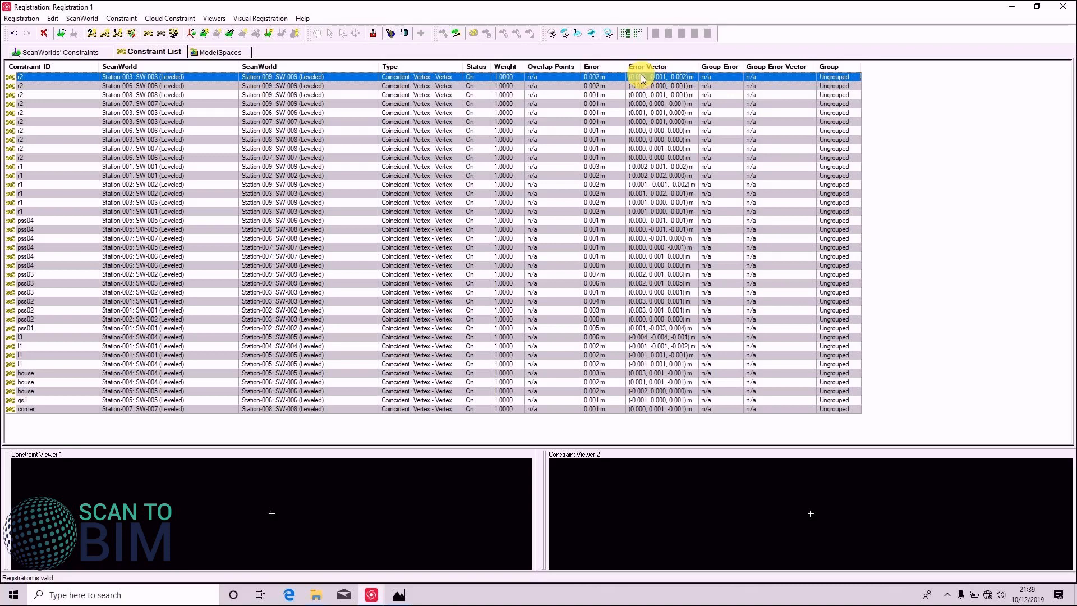
click(593, 68)
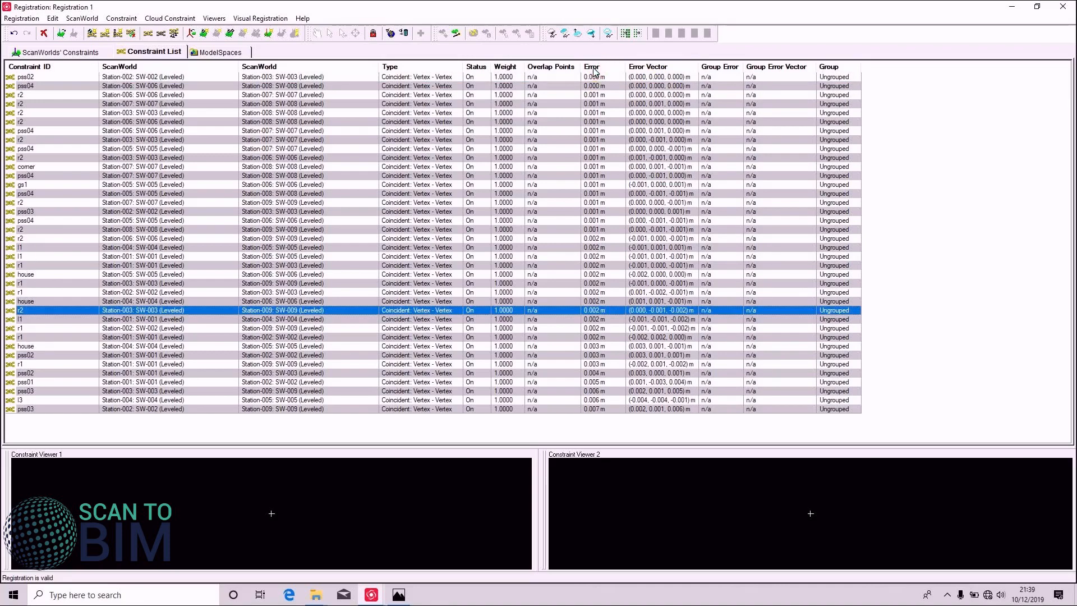
click(599, 410)
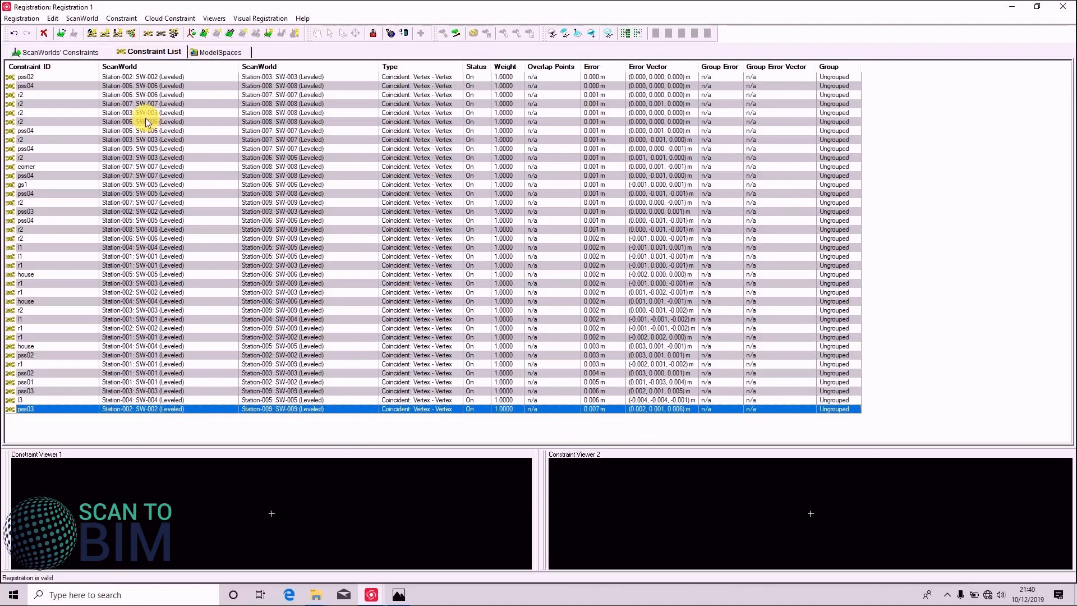
click(72, 79)
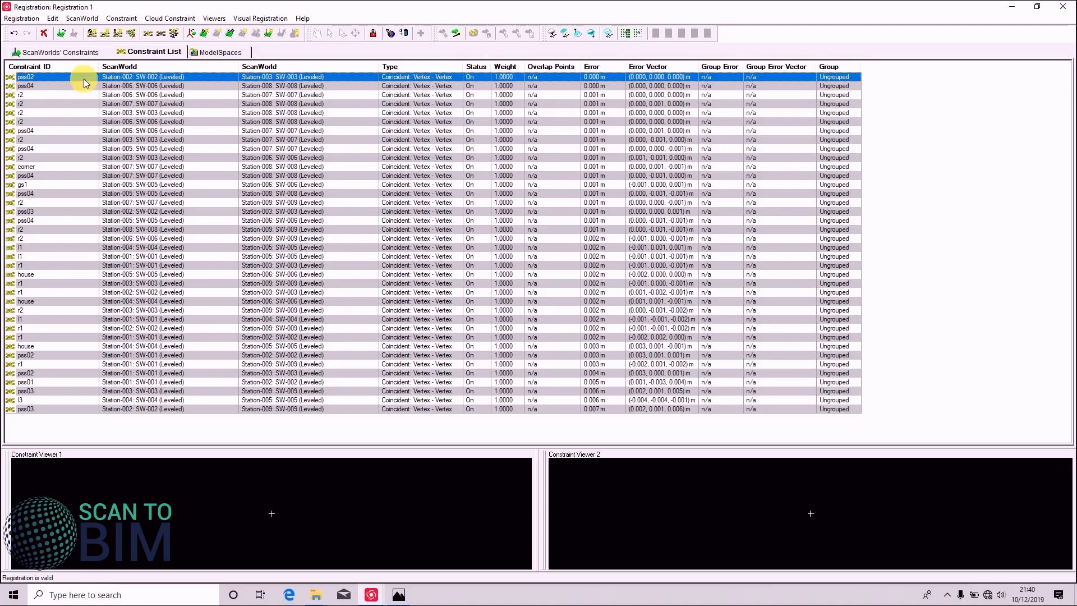
Show the registration diagnostics report and look at the options for saving it as a TXT file, without saving.
click(43, 52)
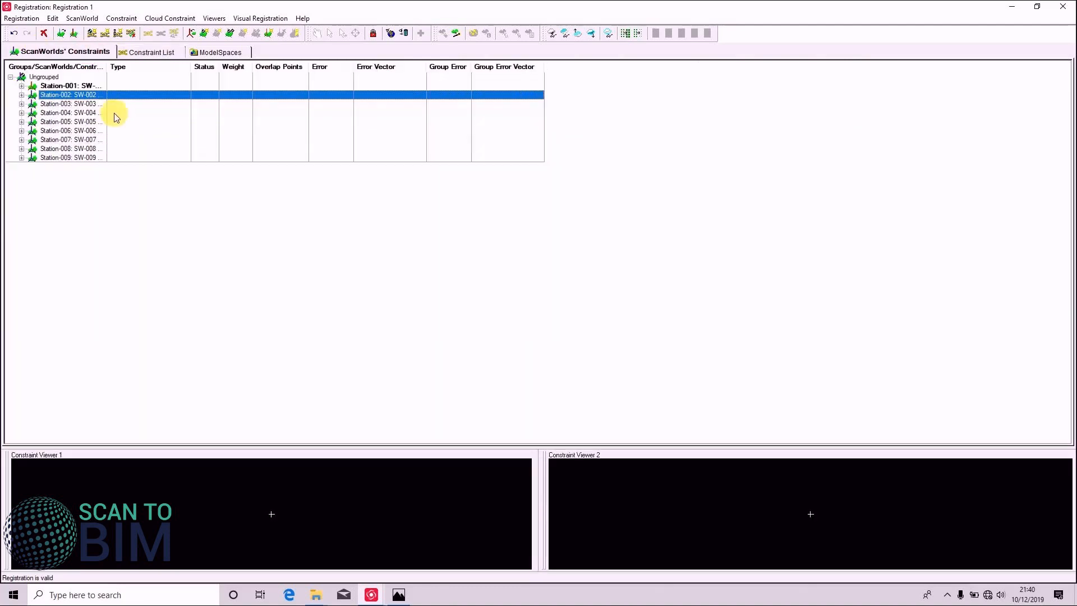
click(41, 50)
click(21, 18)
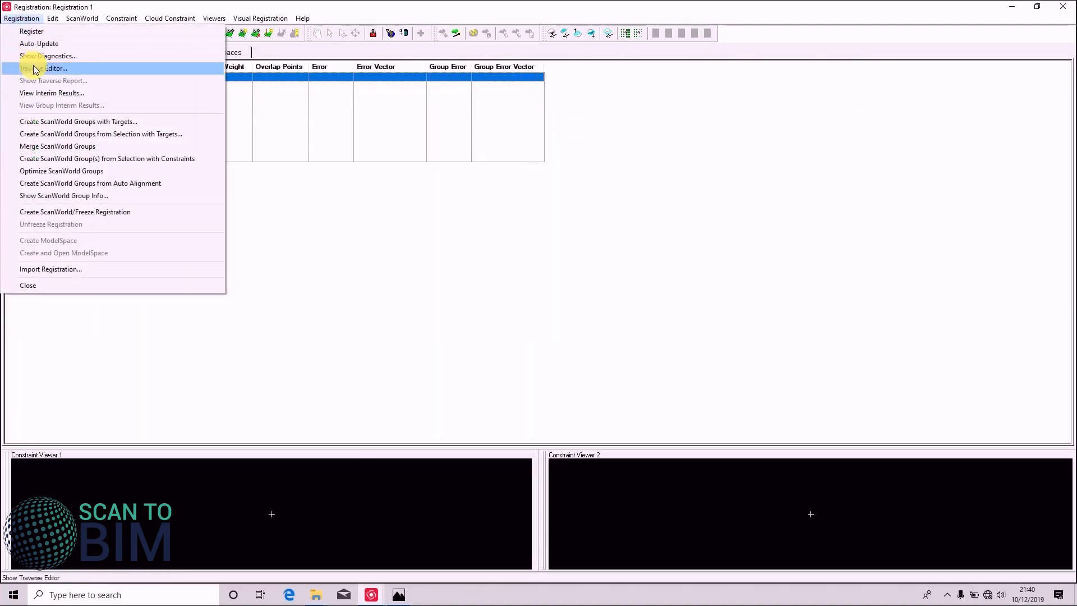
click(44, 56)
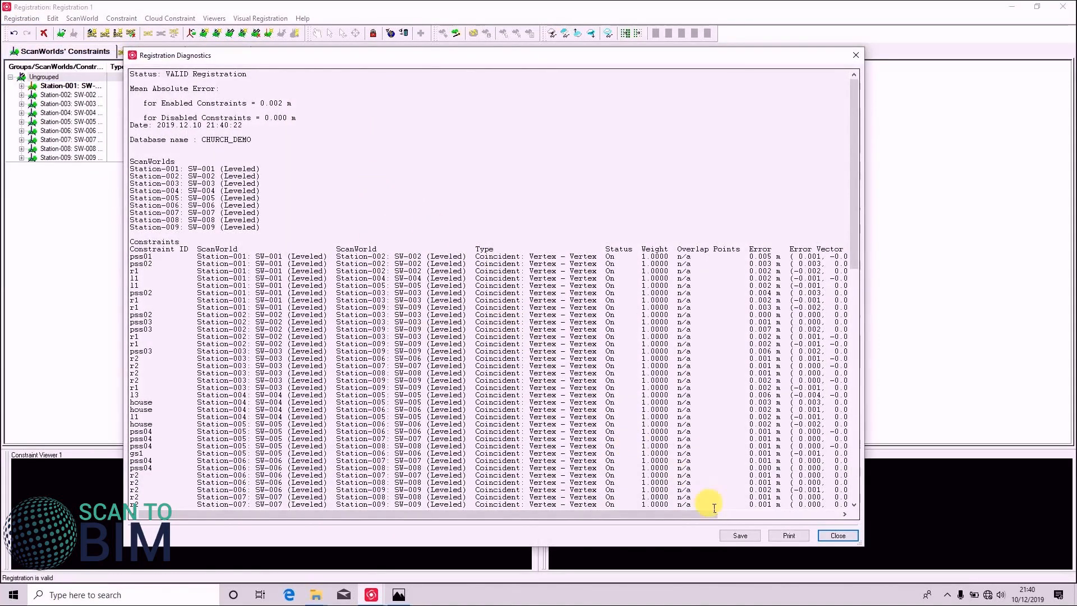
click(740, 535)
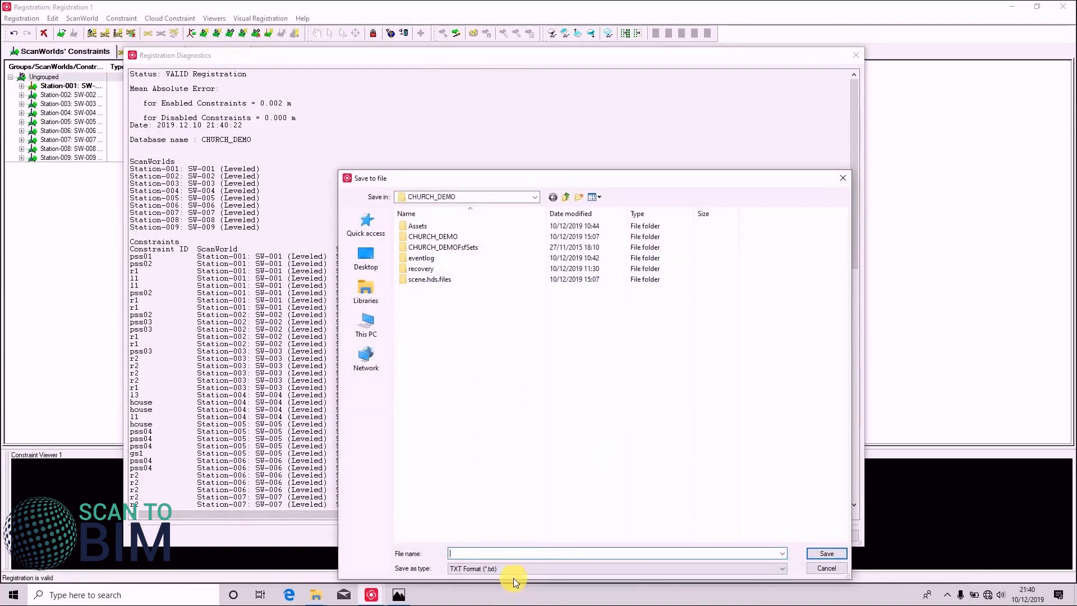
click(824, 569)
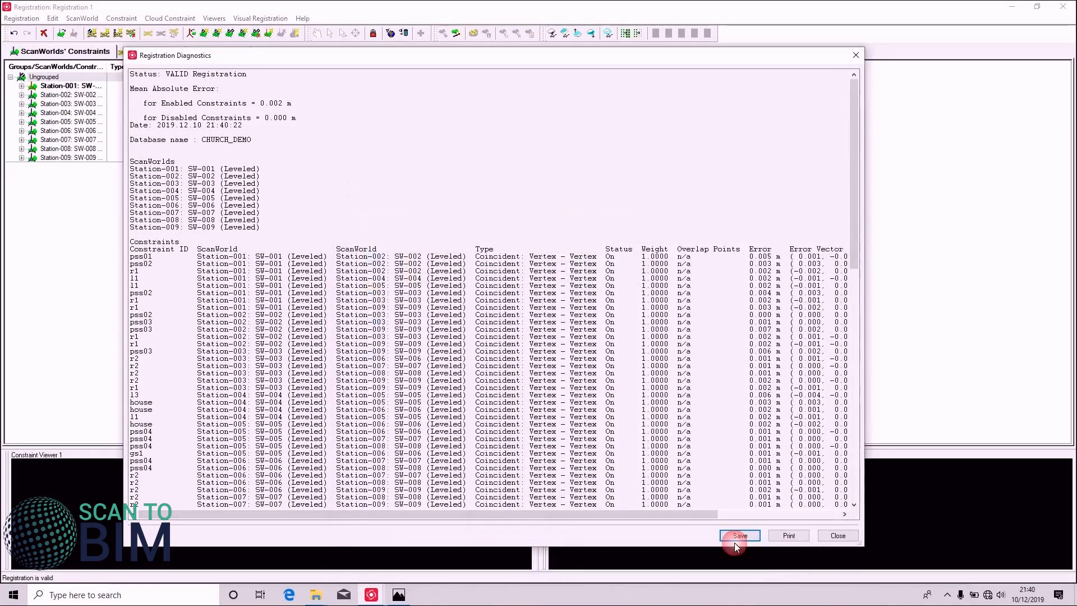
Copy the full text of the registration diagnostics report and close the report.
right_click(523, 398)
click(567, 471)
right_click(481, 339)
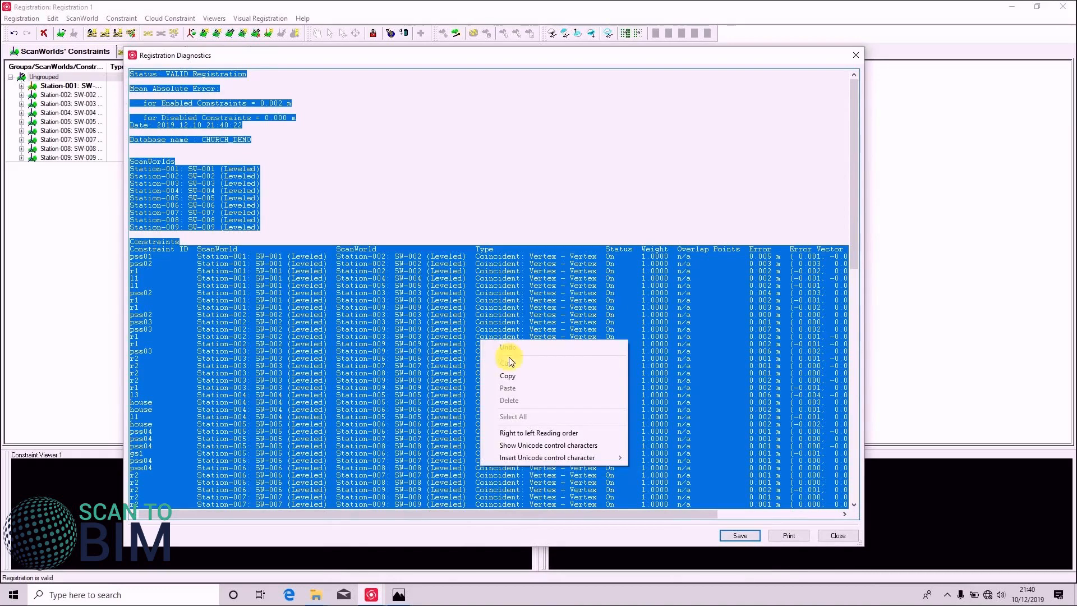
click(507, 375)
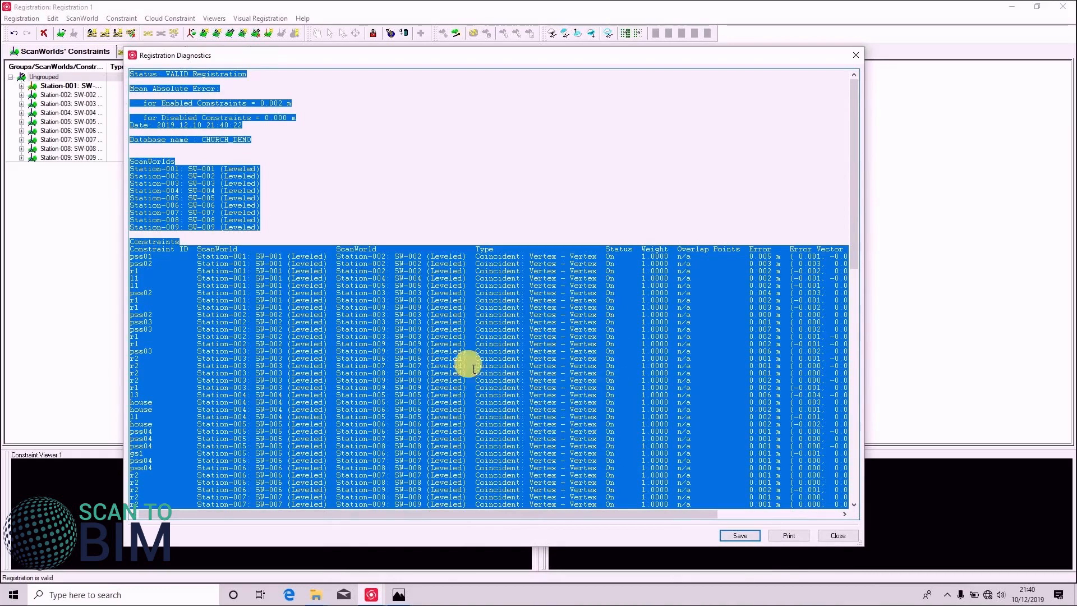
click(836, 535)
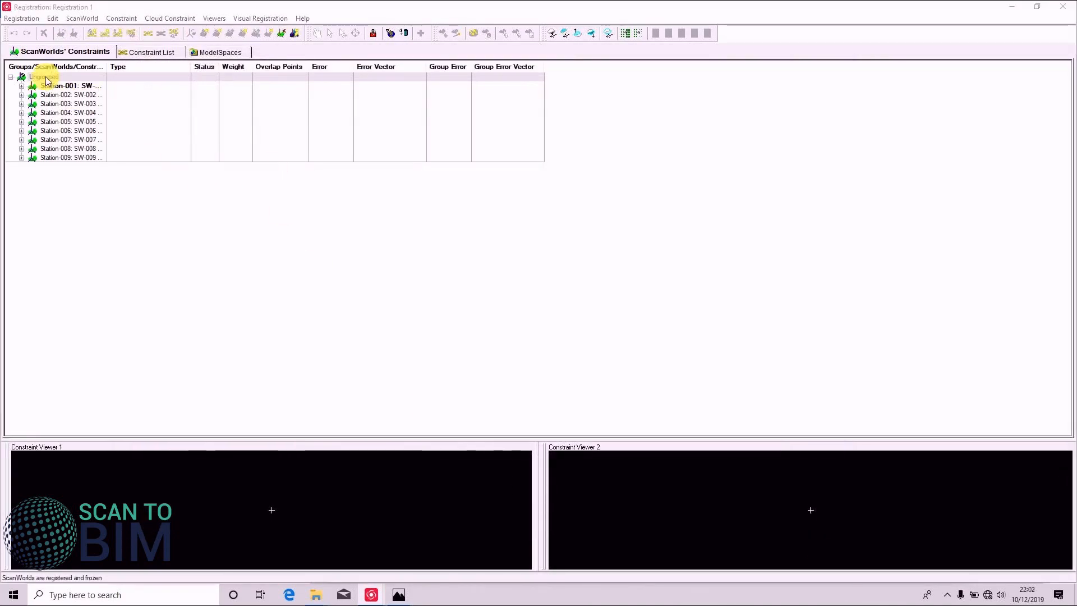
View the interim results of the ungrouped ScanWorlds and inspect the combined church point cloud from above.
right_click(46, 76)
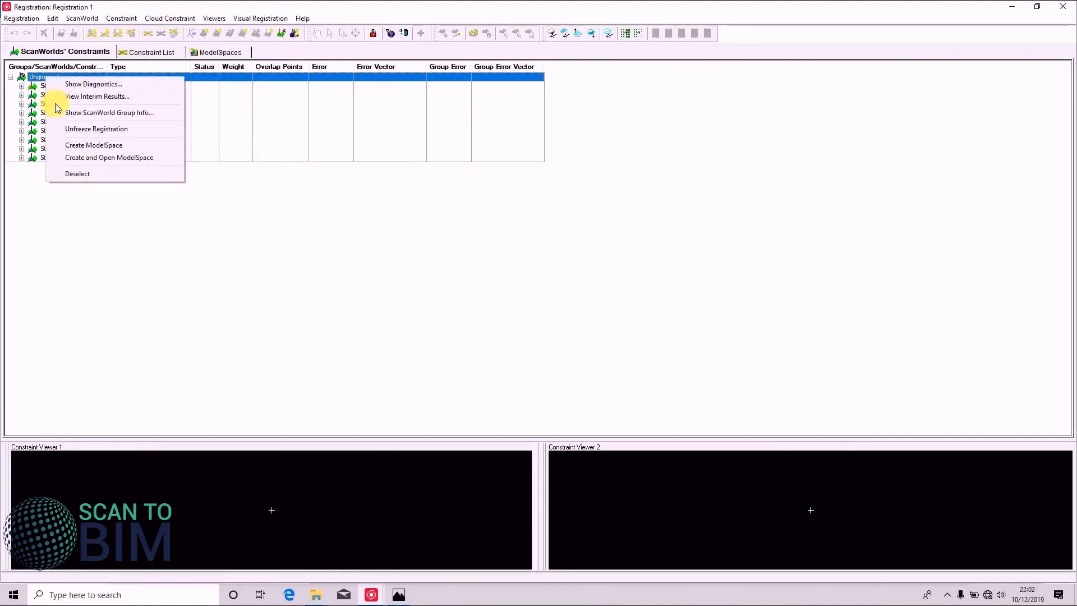
click(66, 98)
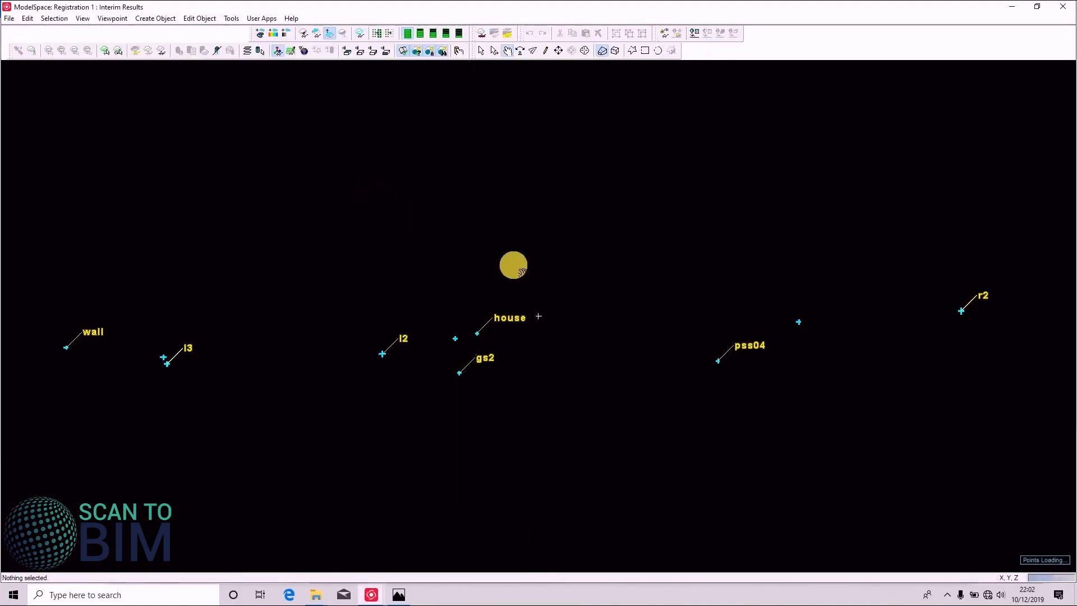
drag(521, 227, 565, 327)
scroll(565, 326, down, 4)
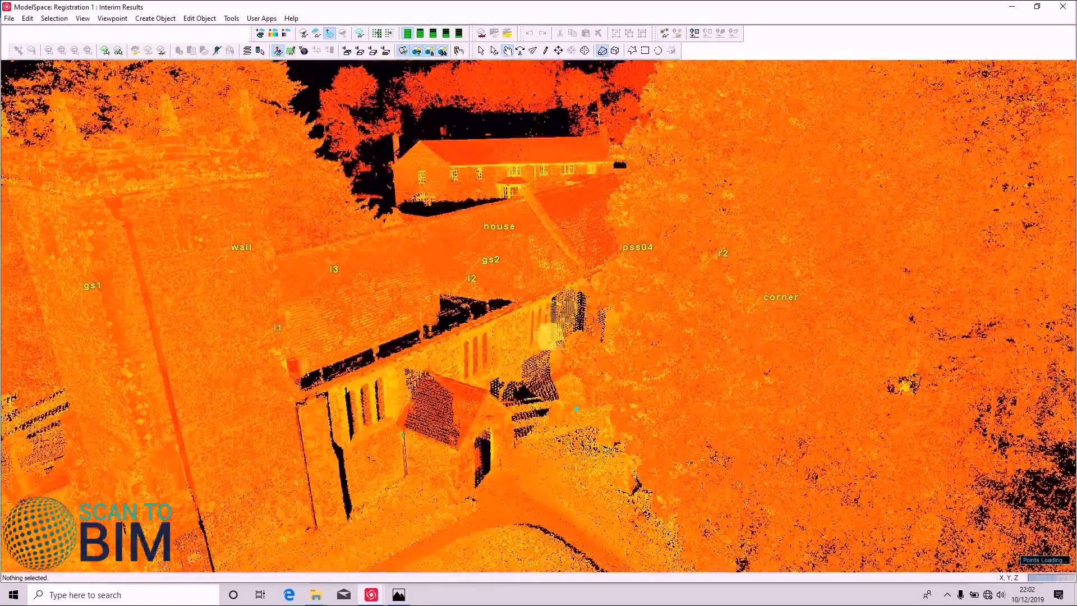
scroll(572, 335, up, 6)
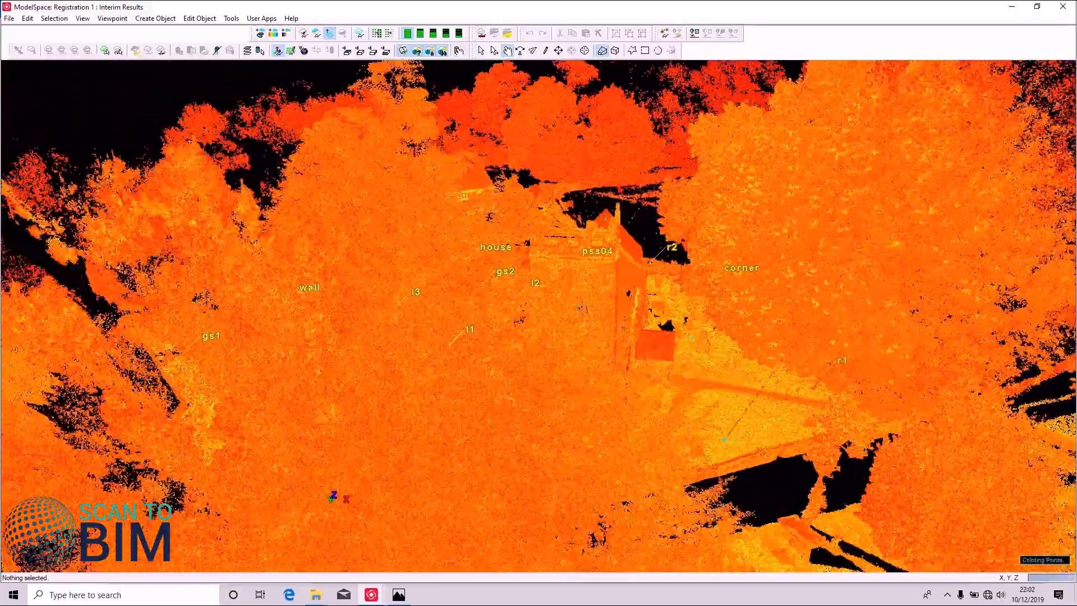
drag(583, 308, 560, 300)
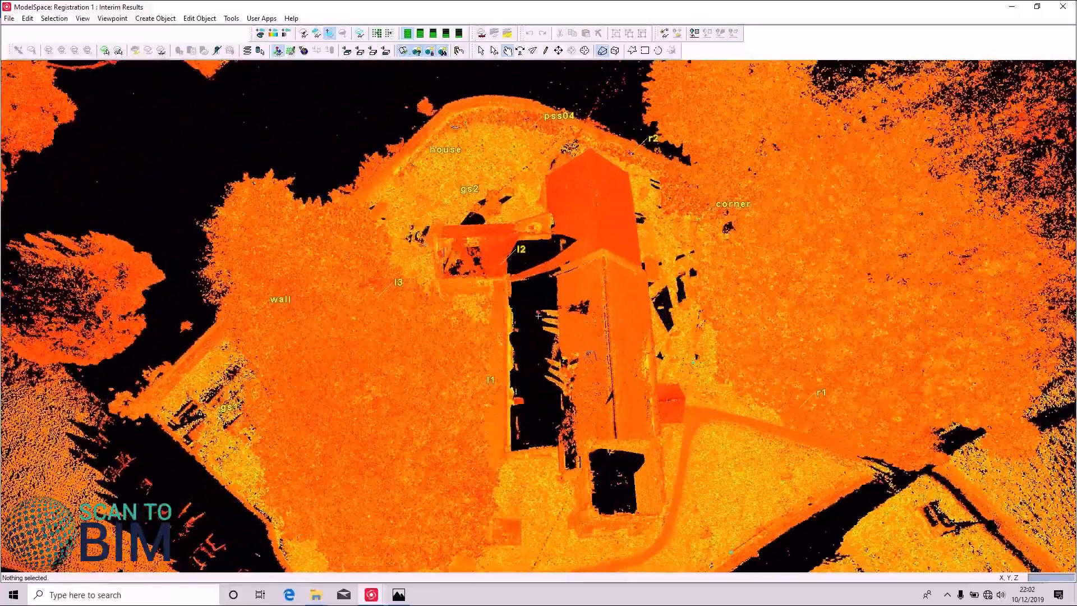
Switch the interim results to an orthographic view and frame the church in plan.
click(616, 51)
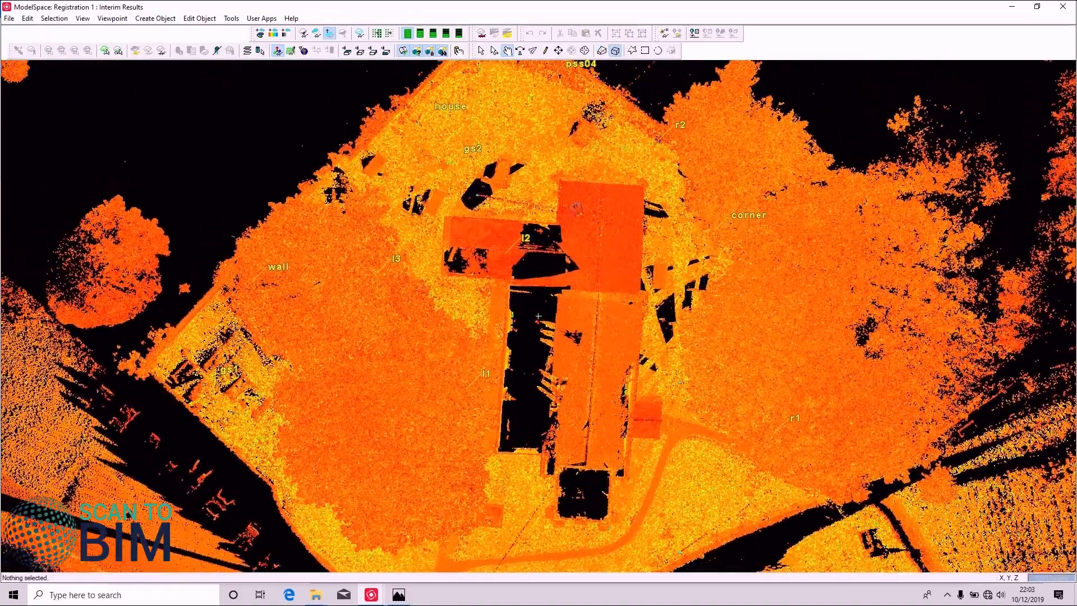
drag(577, 208, 569, 204)
right_drag(581, 214, 576, 197)
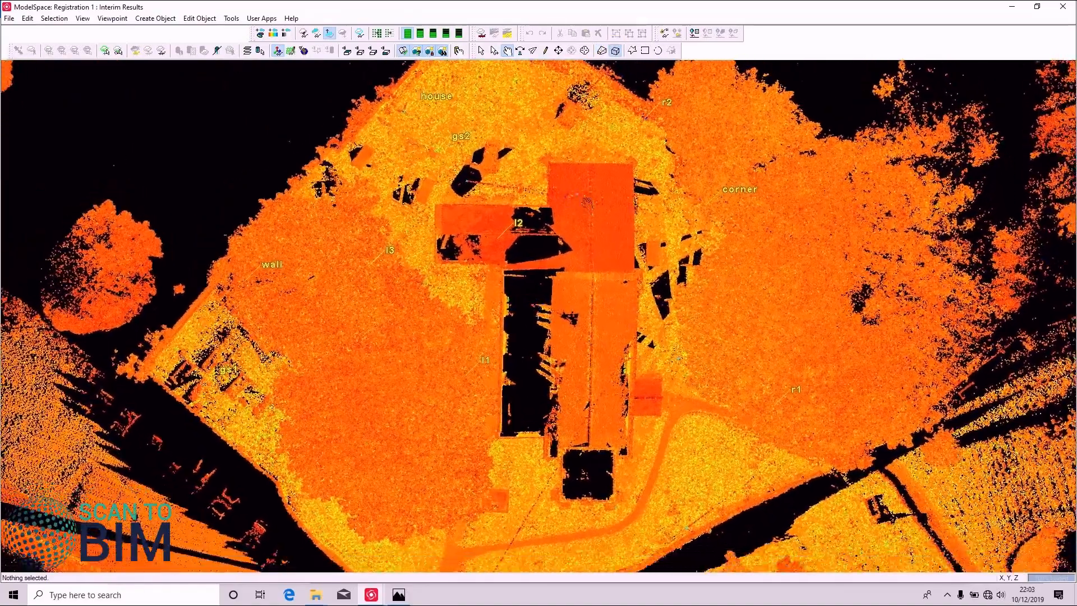
middle_drag(576, 197, 575, 178)
right_drag(598, 202, 579, 185)
drag(579, 185, 580, 187)
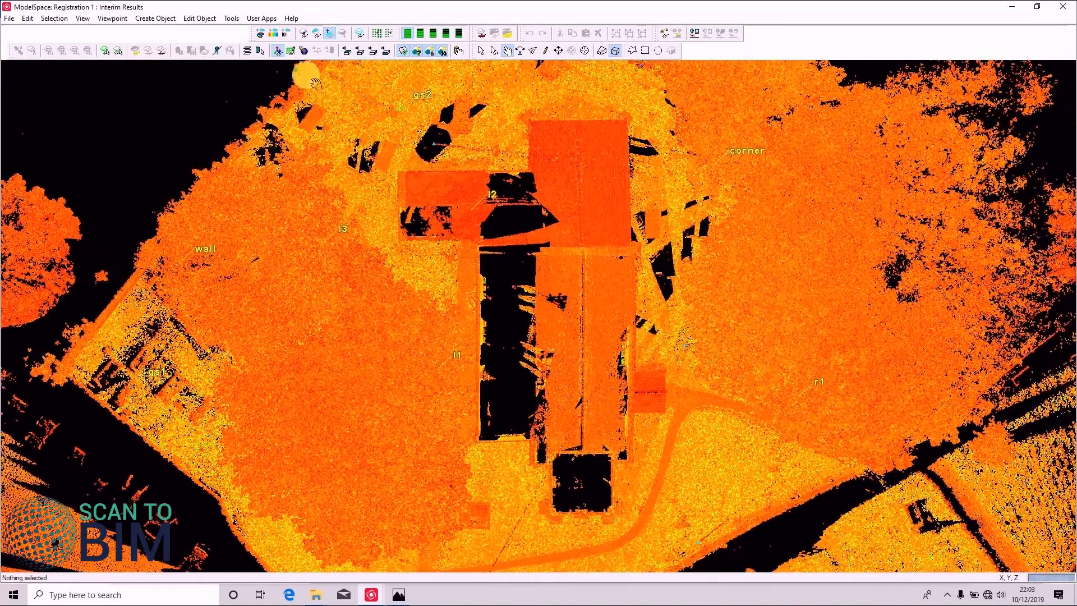
Color the point clouds by ScanWorld in the ScanWorld Explorer without saving the ModelSpace view, and close the explorer.
click(231, 18)
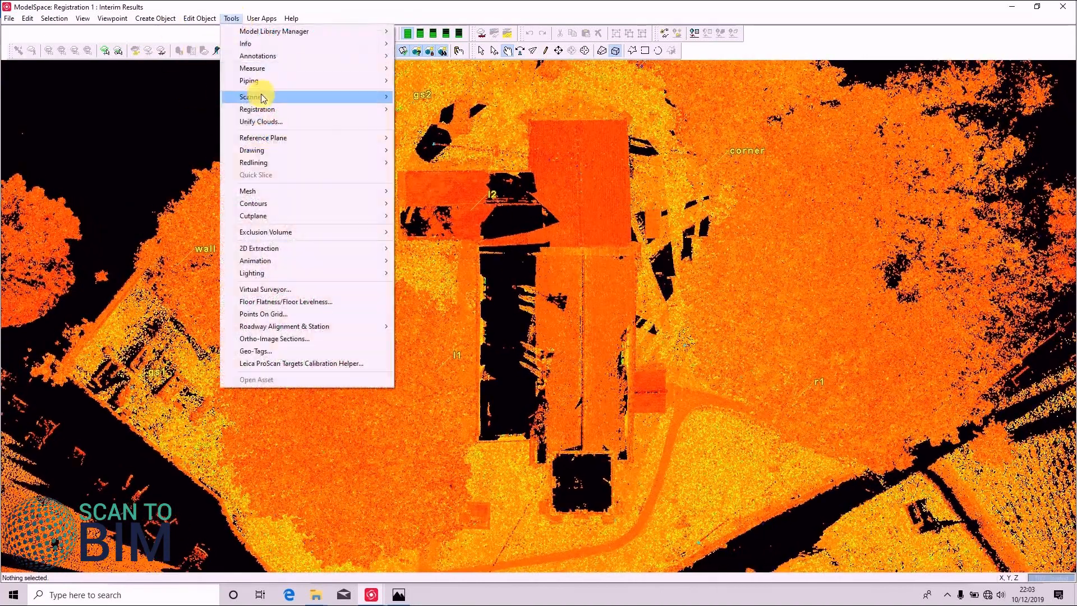
mouse_move(386, 101)
click(442, 97)
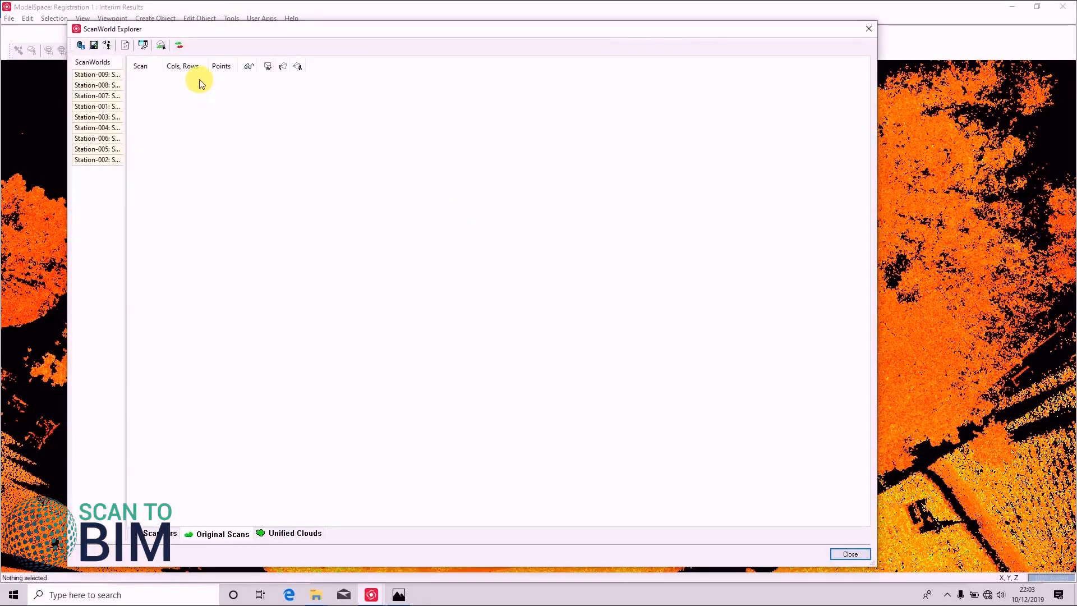
click(179, 46)
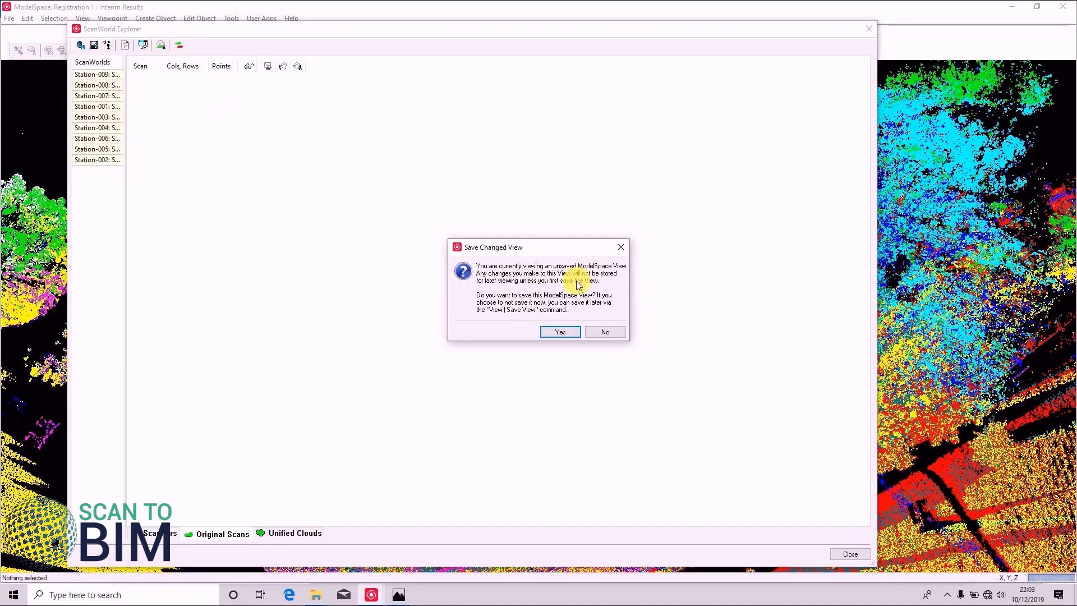
click(605, 332)
click(850, 554)
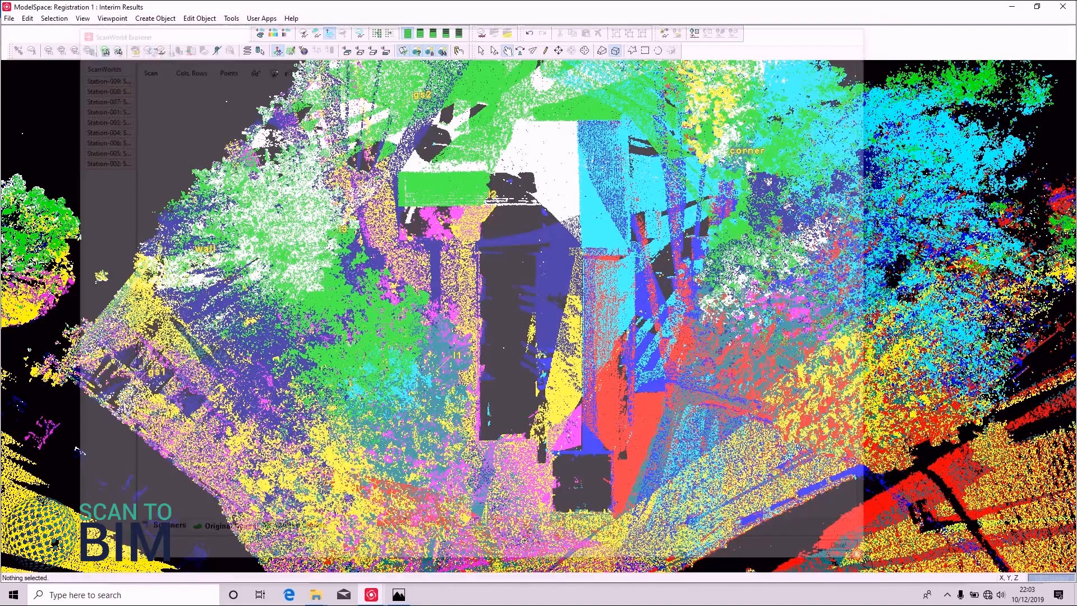
Set a limit box by cursor around the church in the plan view.
click(82, 18)
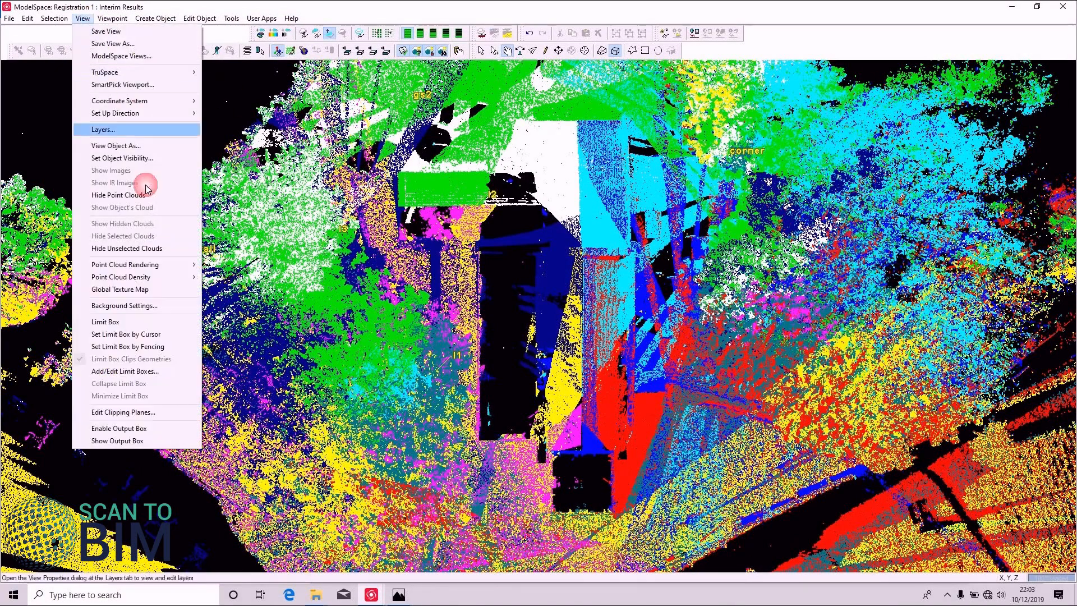
click(144, 336)
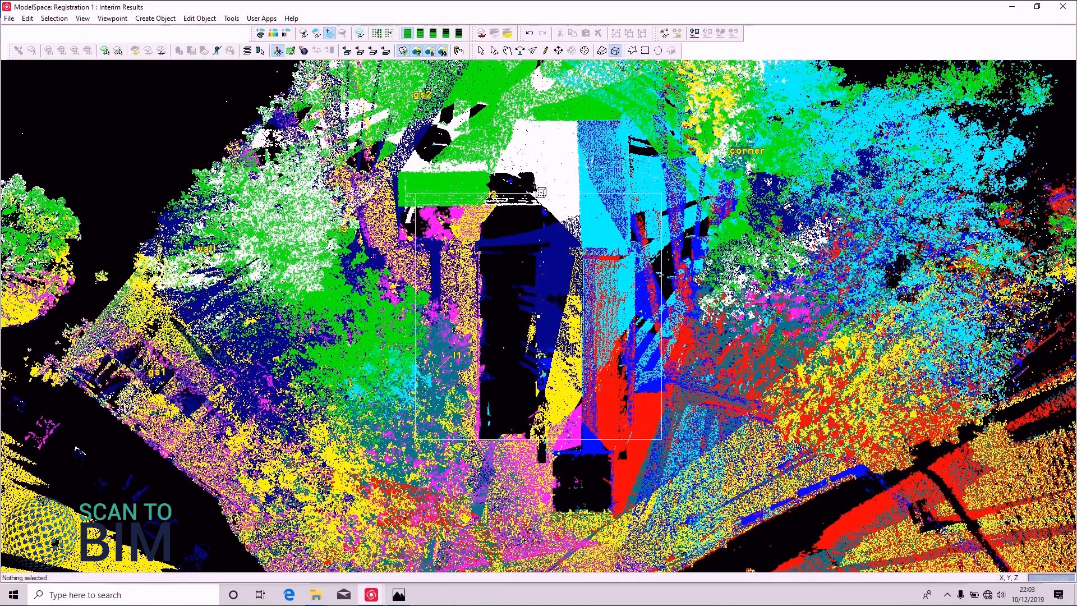
key(space)
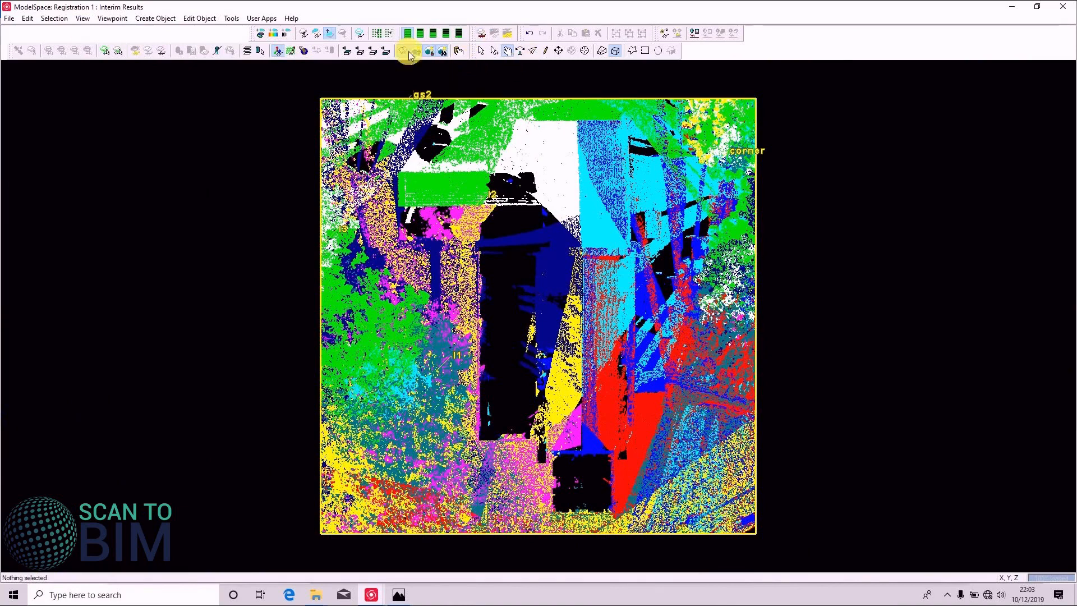
From a side view, collapse the limit box vertically to a shallow horizontal slice through the lower church walls.
click(373, 51)
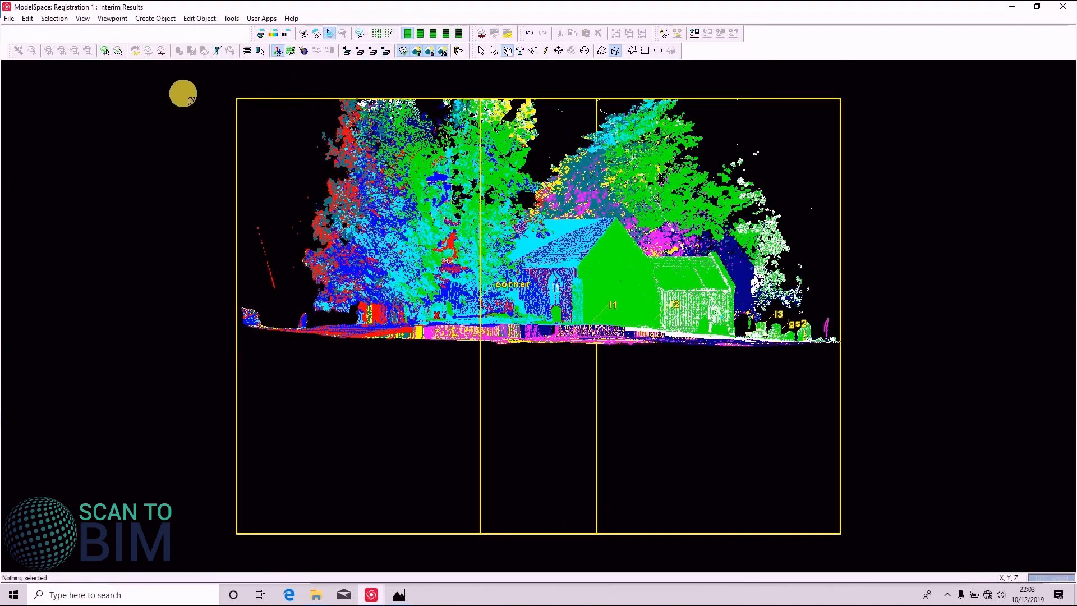
click(494, 50)
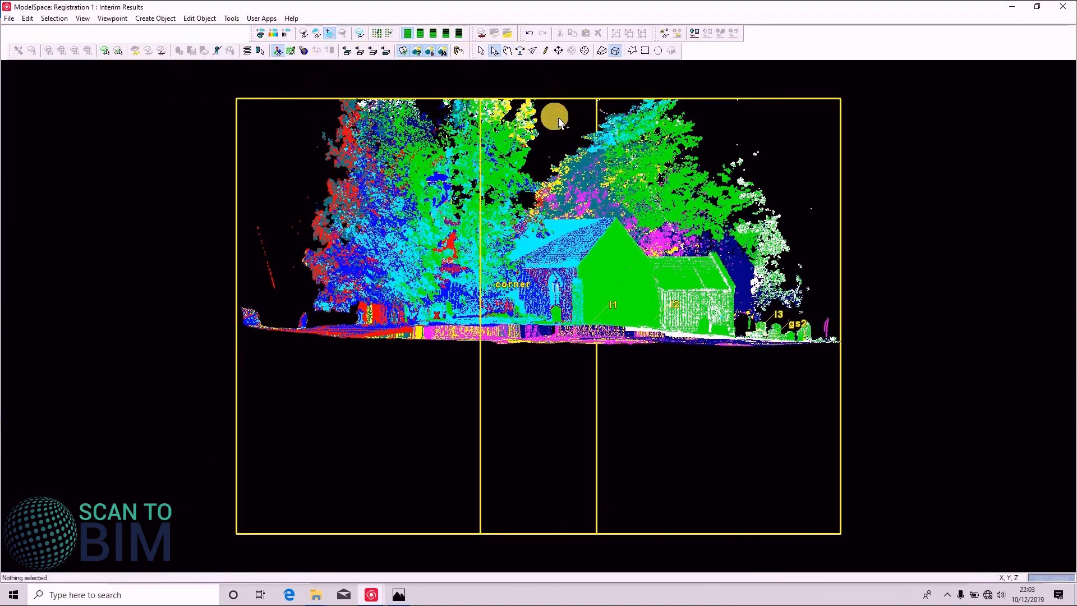
click(552, 100)
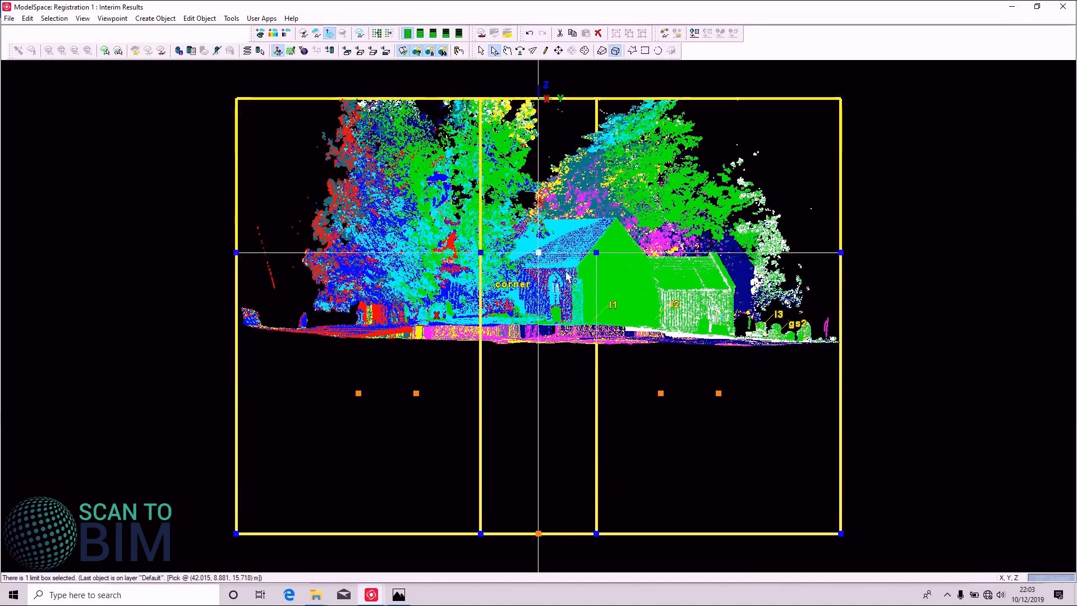
drag(568, 301, 568, 312)
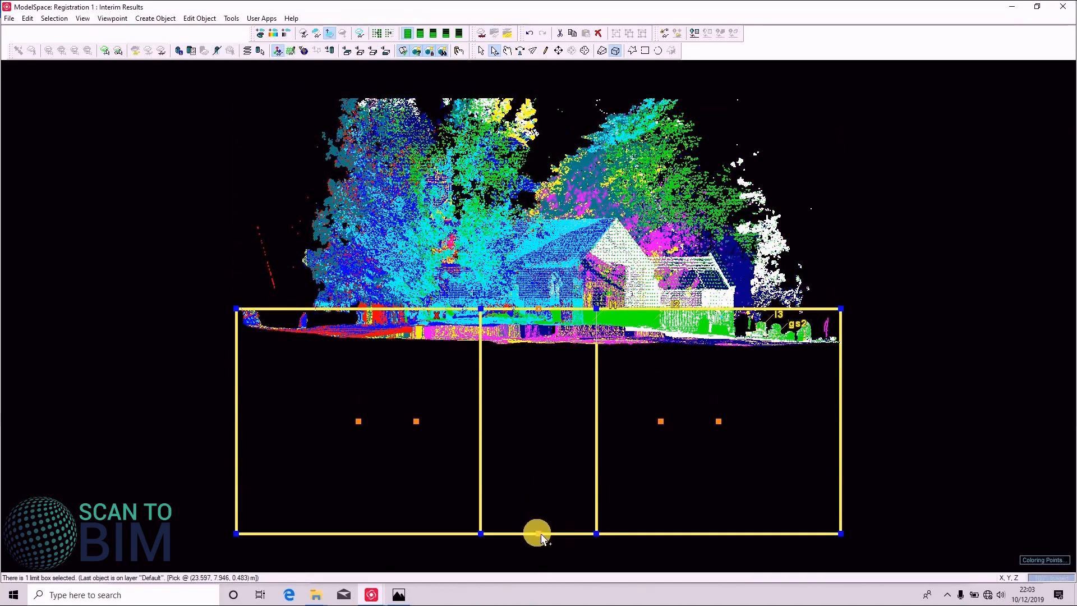
drag(540, 533, 542, 314)
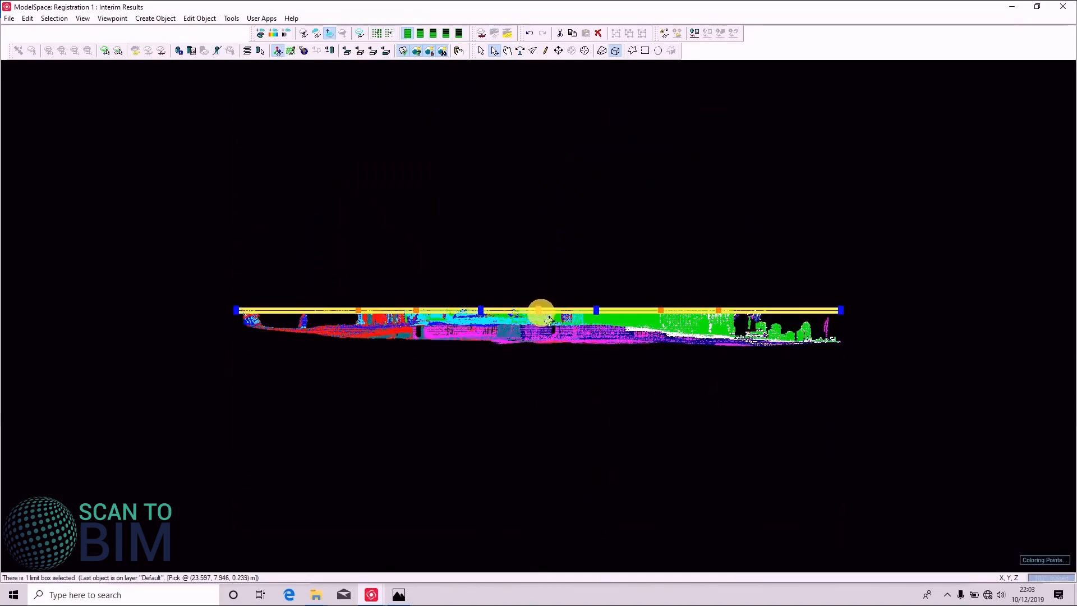
Thin the horizontal limit box further from its upper and lower faces to leave a very fine slice of the walls.
right_drag(576, 271, 569, 274)
middle_drag(570, 274, 569, 548)
middle_drag(547, 247, 527, 491)
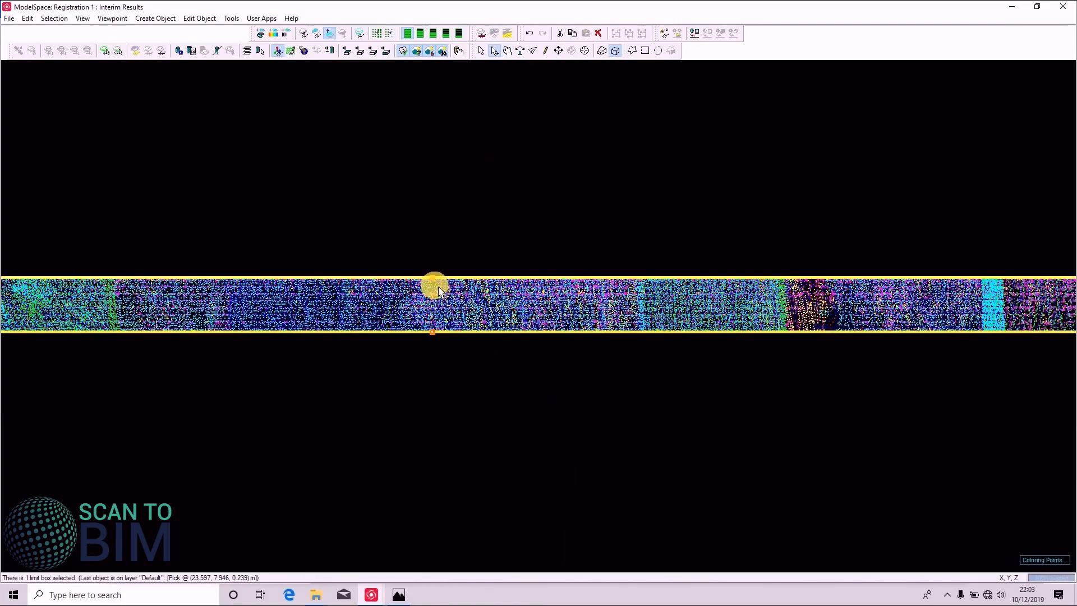
drag(434, 279, 435, 140)
click(433, 331)
View the slice from above and examine how the scans align at the white and green colored end of the church.
click(349, 49)
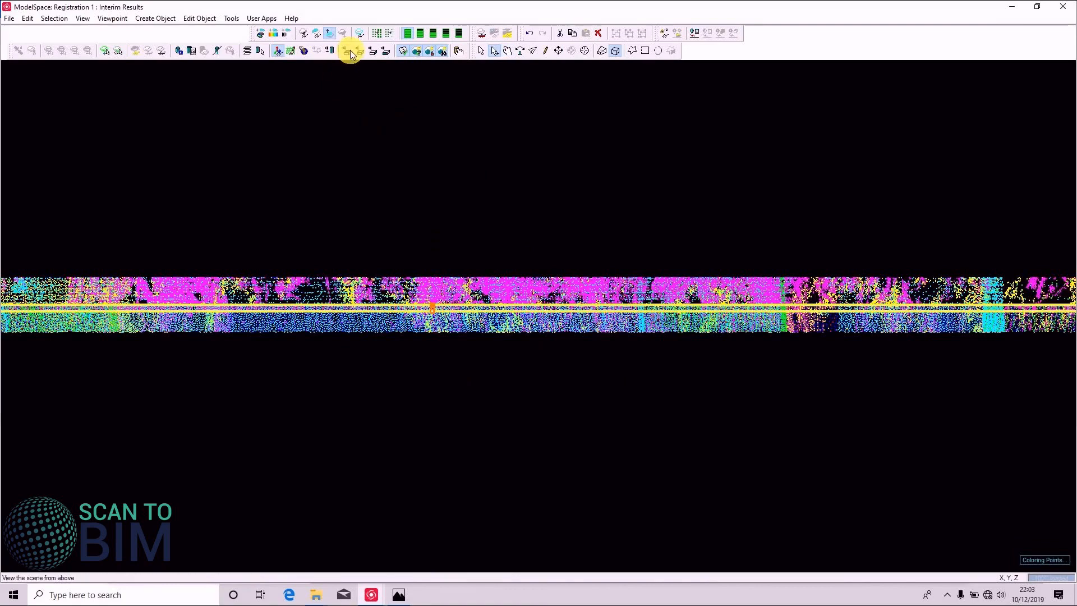
drag(548, 291, 508, 242)
right_drag(559, 63, 639, 185)
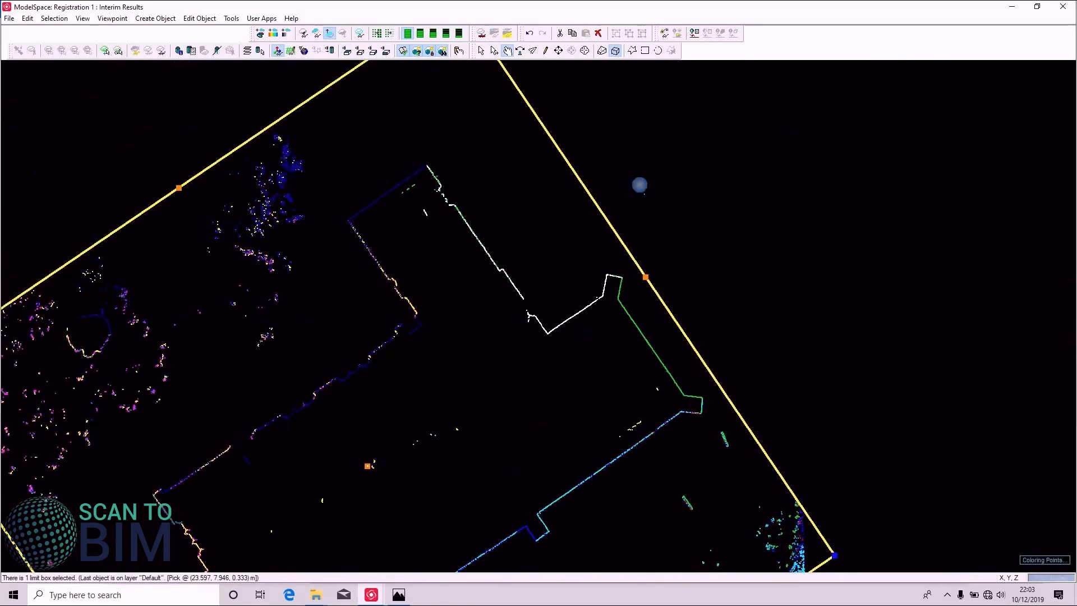
drag(639, 185, 661, 449)
right_drag(816, 270, 624, 291)
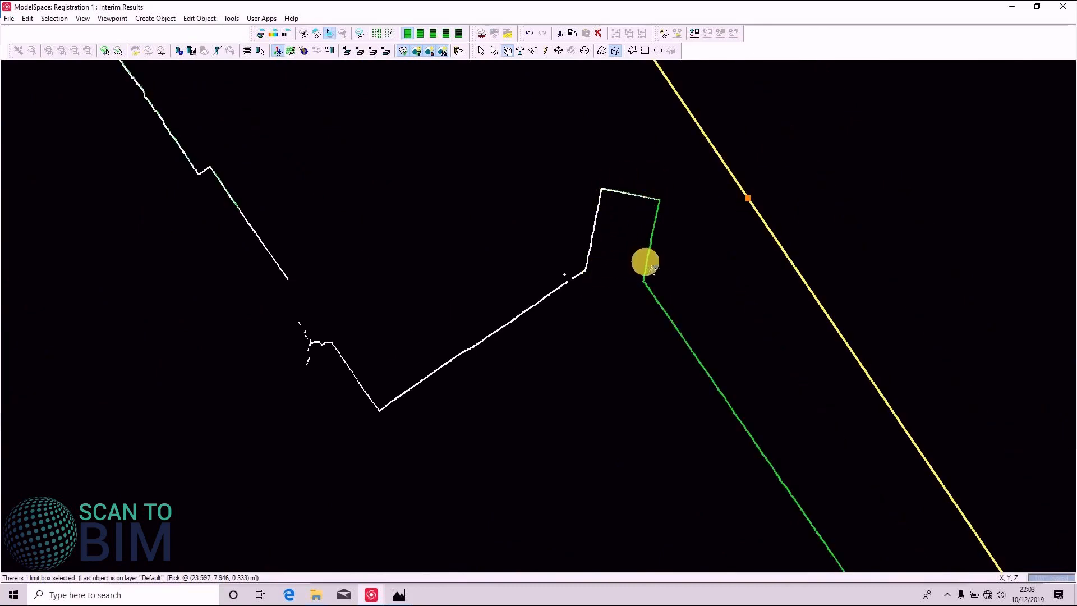
right_drag(712, 382, 539, 90)
right_drag(279, 198, 519, 233)
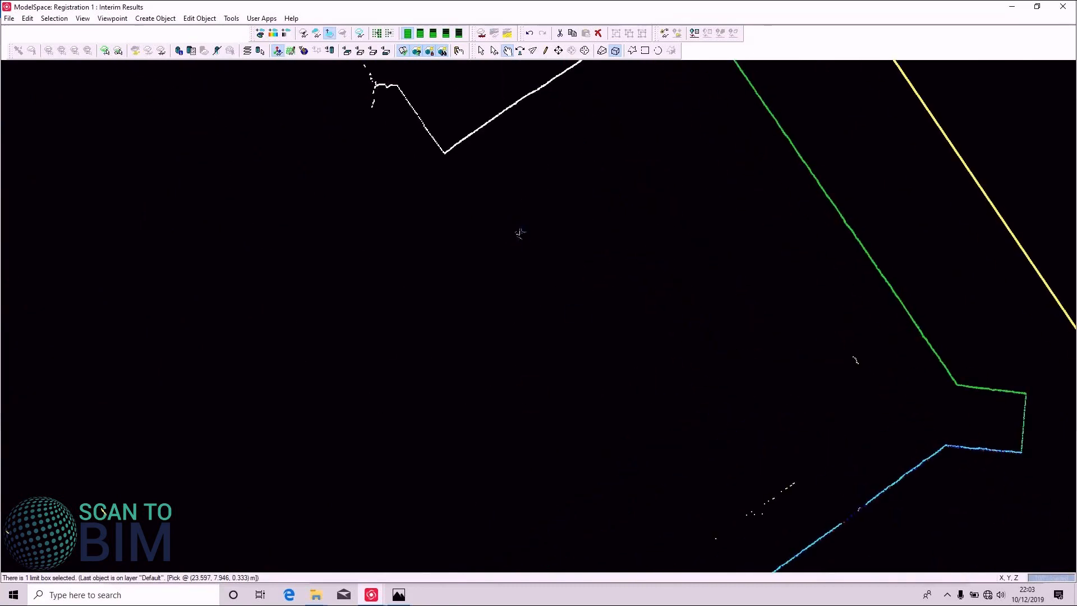
Examine the scan alignment along the remaining church walls, as far as the end colored yellow and red.
drag(519, 233, 351, 151)
right_drag(314, 65, 583, 143)
drag(584, 143, 596, 397)
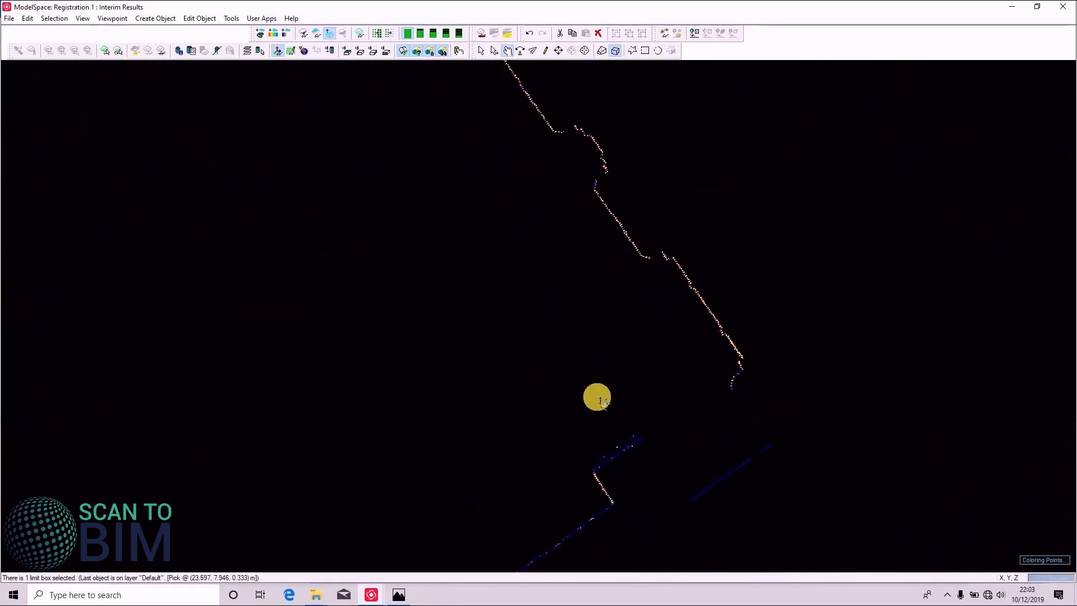
drag(529, 462, 477, 132)
right_drag(353, 392, 601, 94)
drag(519, 286, 527, 452)
right_drag(516, 492, 628, 168)
right_drag(530, 435, 621, 212)
right_drag(444, 384, 509, 216)
right_drag(502, 401, 427, 131)
right_drag(580, 408, 526, 284)
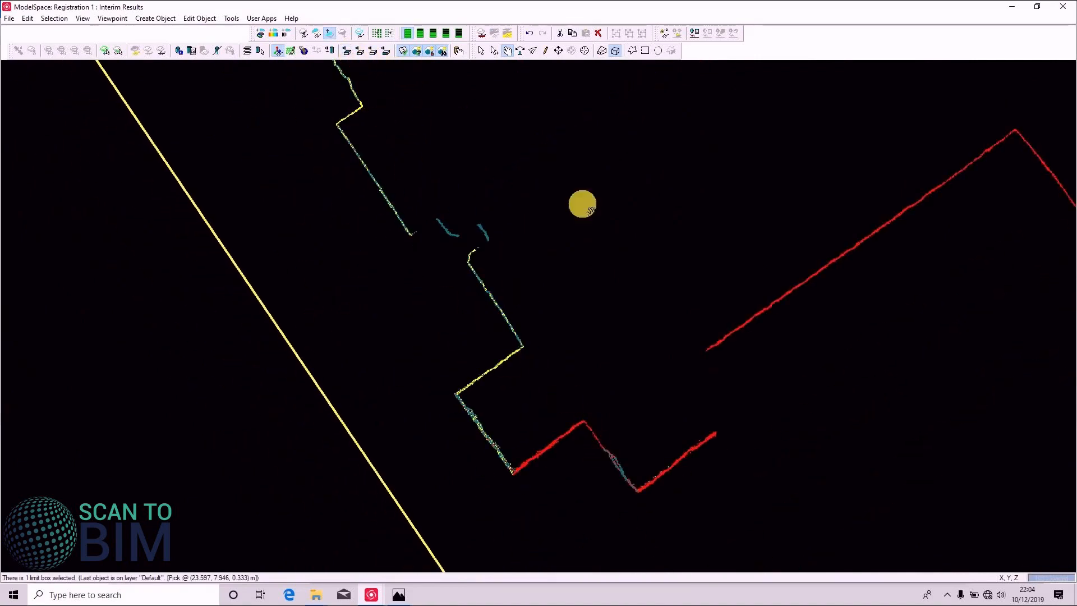
Turn off the current limit box and set a new one by cursor around the church, square to its walls in plan.
click(599, 50)
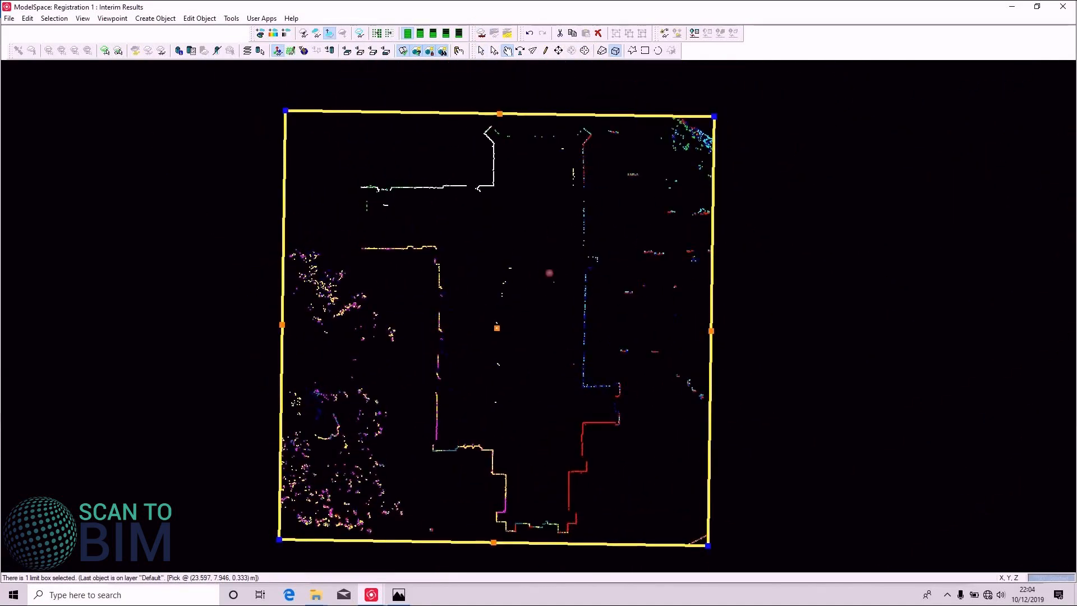
click(83, 18)
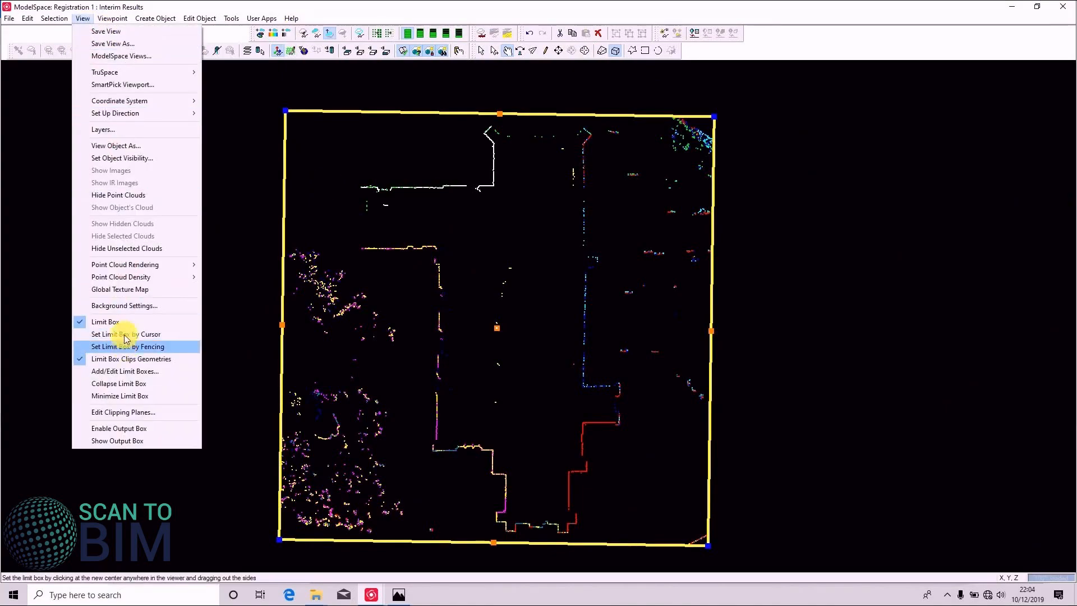
click(135, 321)
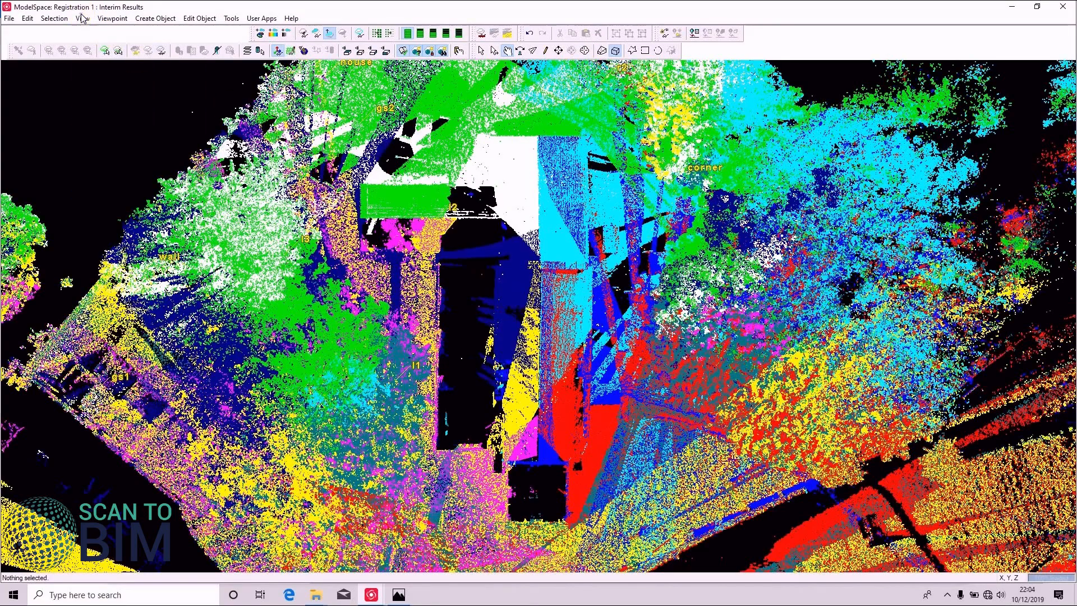
click(82, 18)
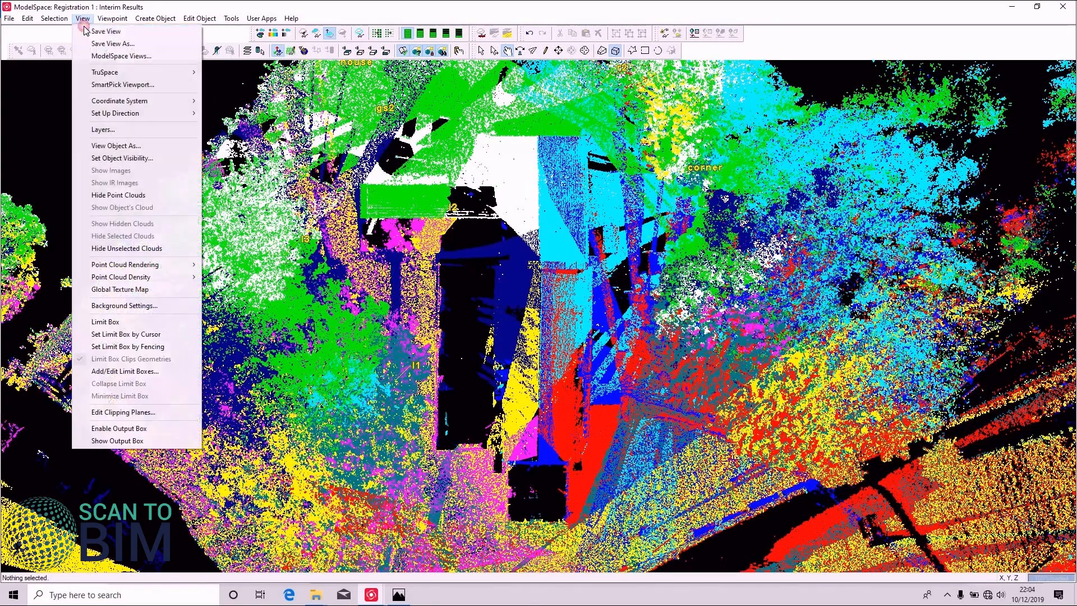
click(135, 334)
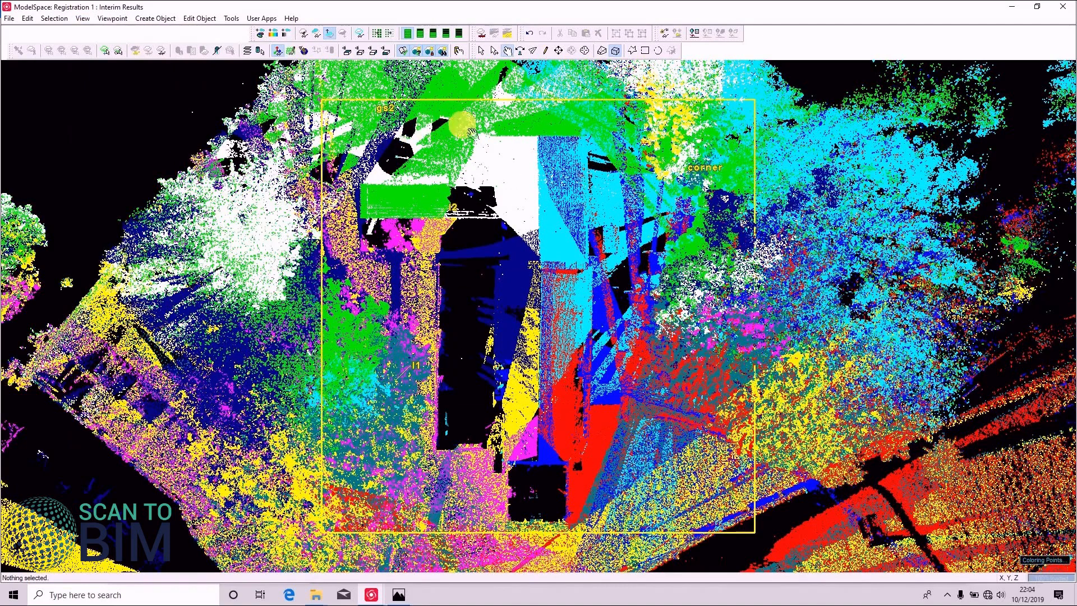
Select the new limit box and collapse it lengthwise to a thin vertical cross-section near the white and cyan roof.
click(503, 97)
click(505, 98)
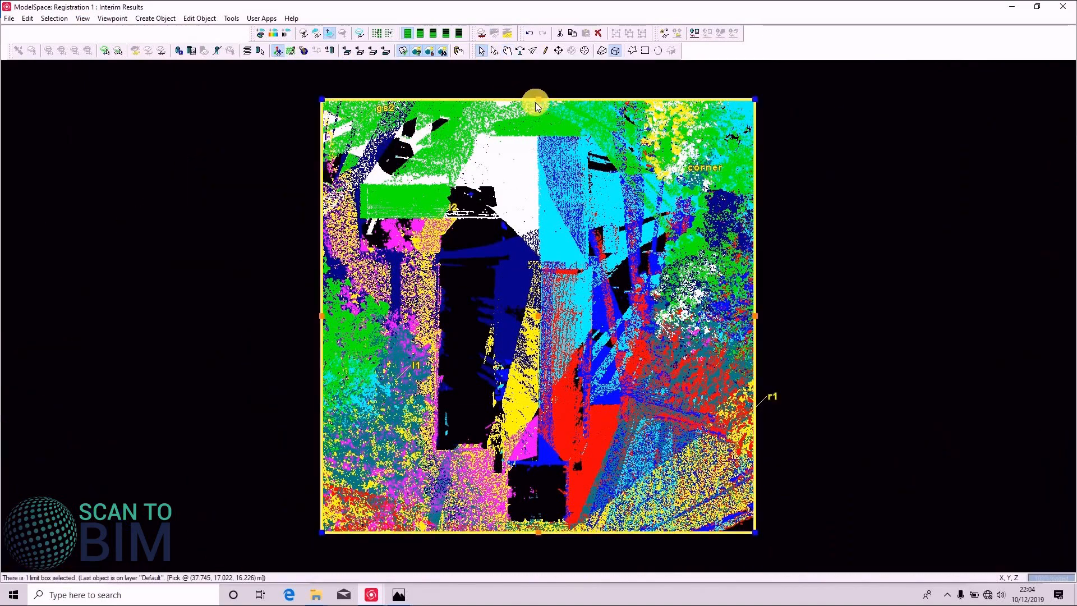
drag(537, 100, 541, 161)
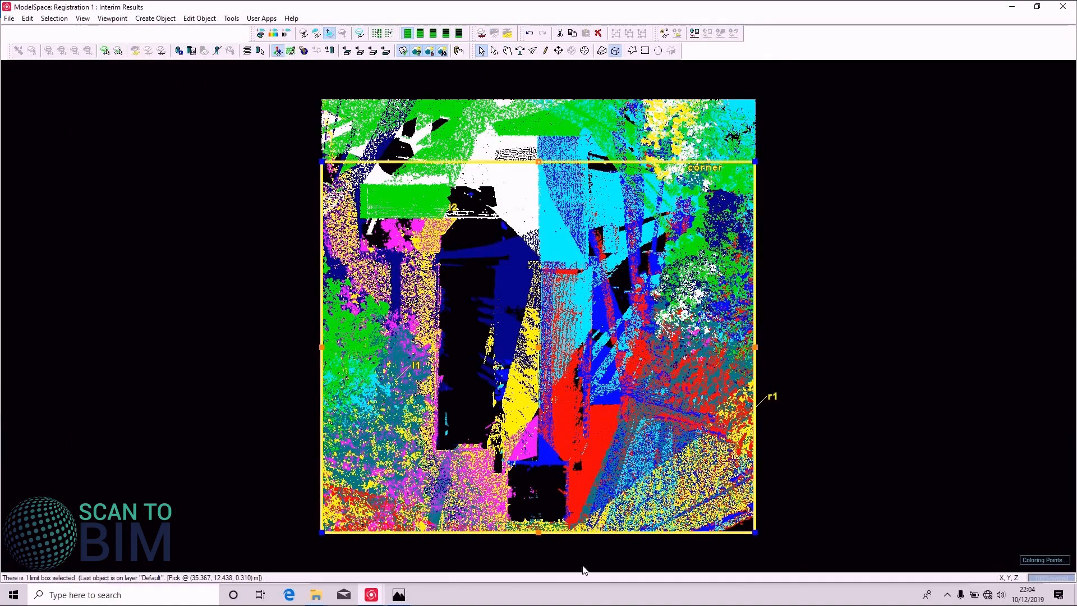
drag(537, 530, 525, 162)
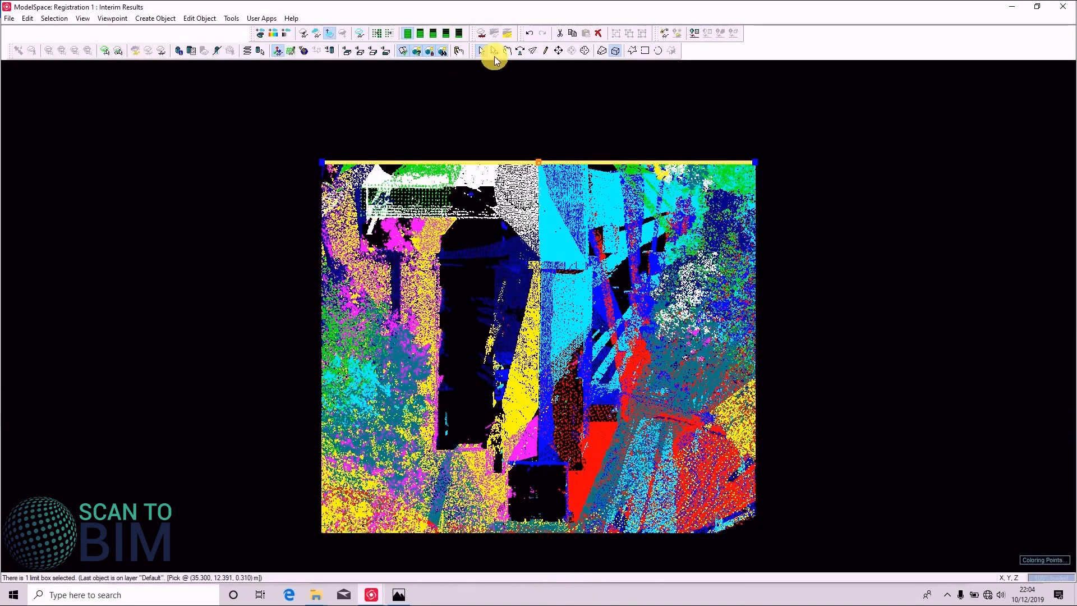
View the vertical slice face-on and examine the scan alignment at the roof ridge, eaves and side walls.
click(508, 51)
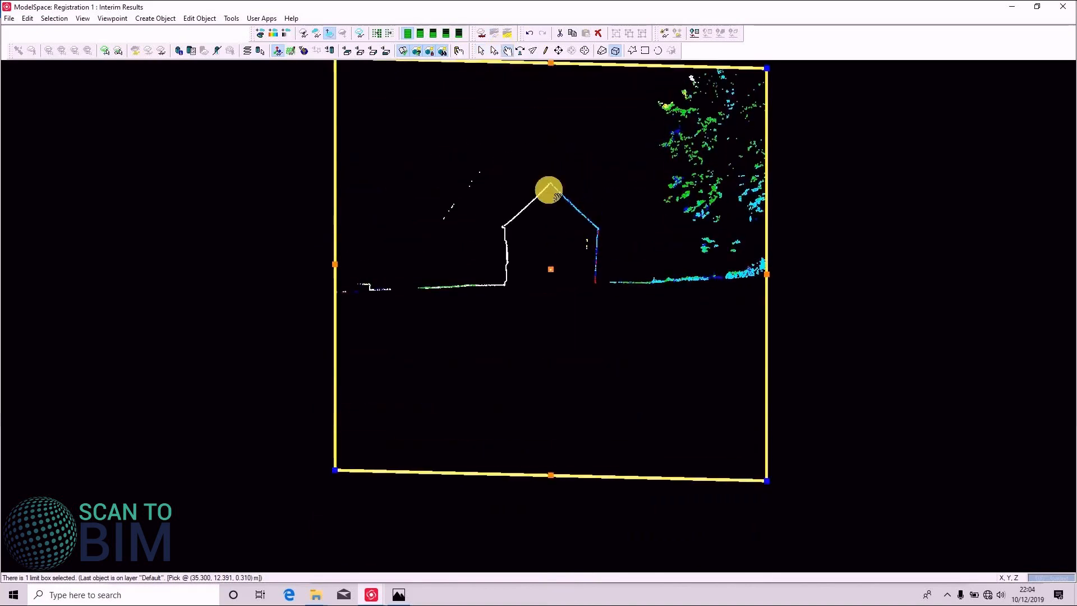
key(s)
click(550, 184)
middle_drag(563, 156, 549, 403)
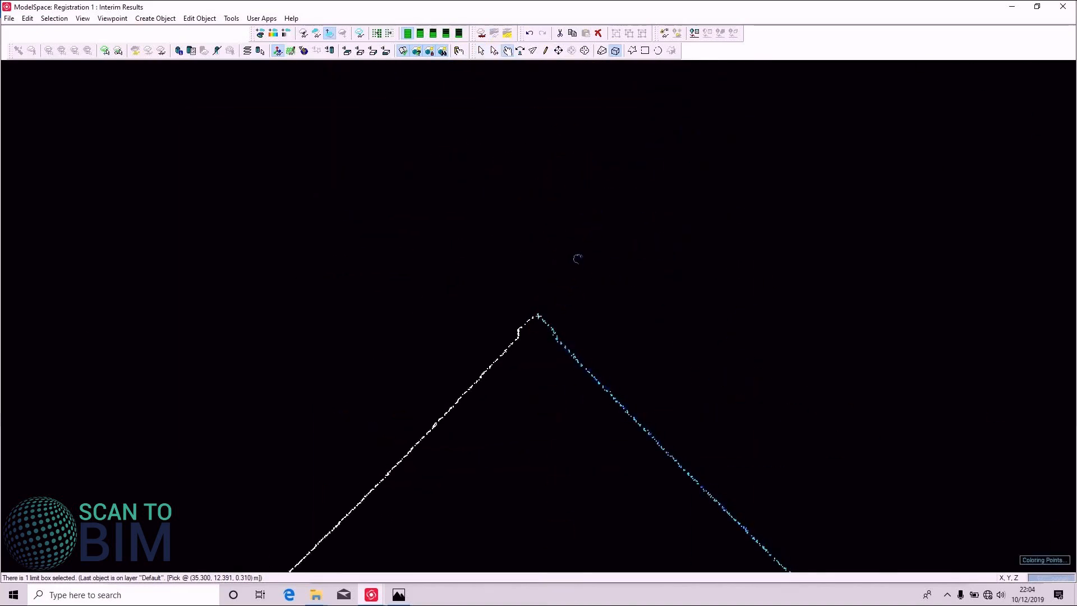
right_drag(571, 418, 610, 229)
scroll(514, 308, down, 3)
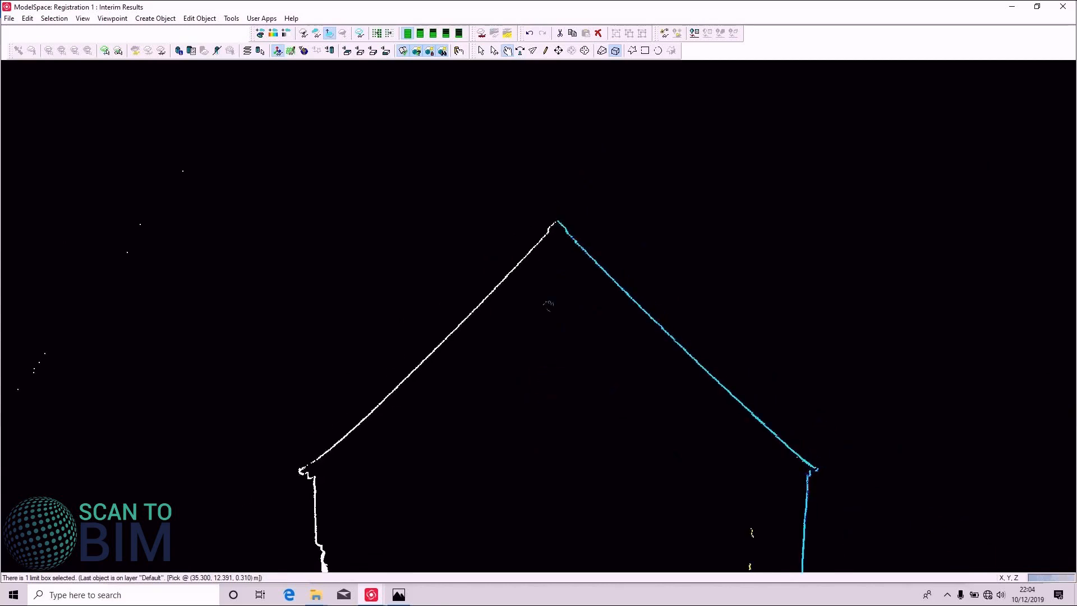
right_drag(547, 304, 508, 223)
mouse_move(637, 407)
right_down()
mouse_move(598, 202)
mouse_move(384, 331)
right_up()
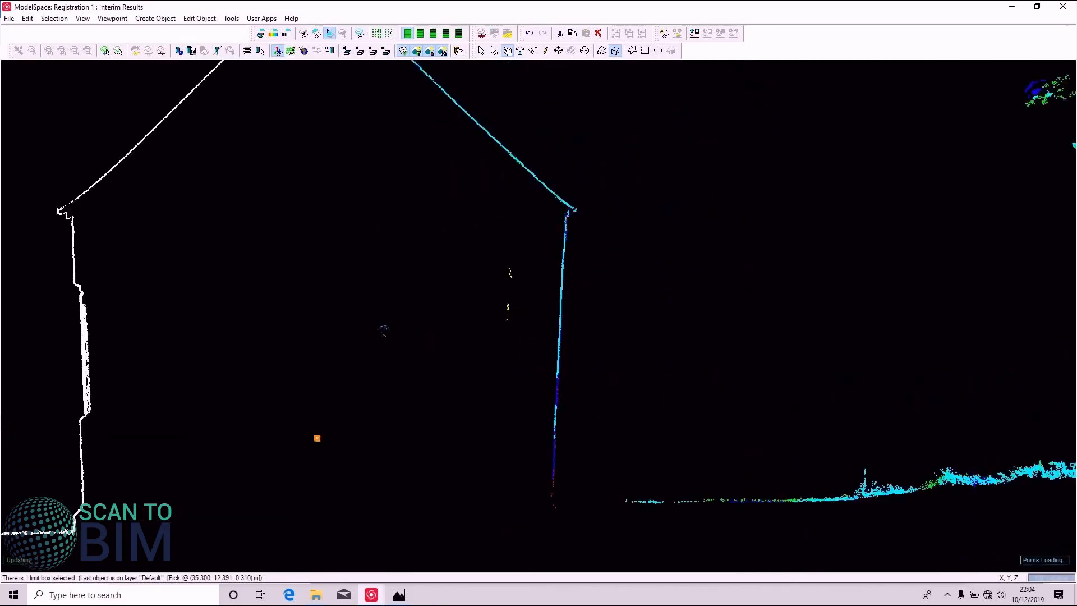
Recheck the roof ridge up close and compare it with the complete church cross-section.
scroll(569, 270, up, 4)
right_drag(586, 412, 695, 567)
right_drag(533, 361, 745, 538)
right_drag(540, 245, 685, 523)
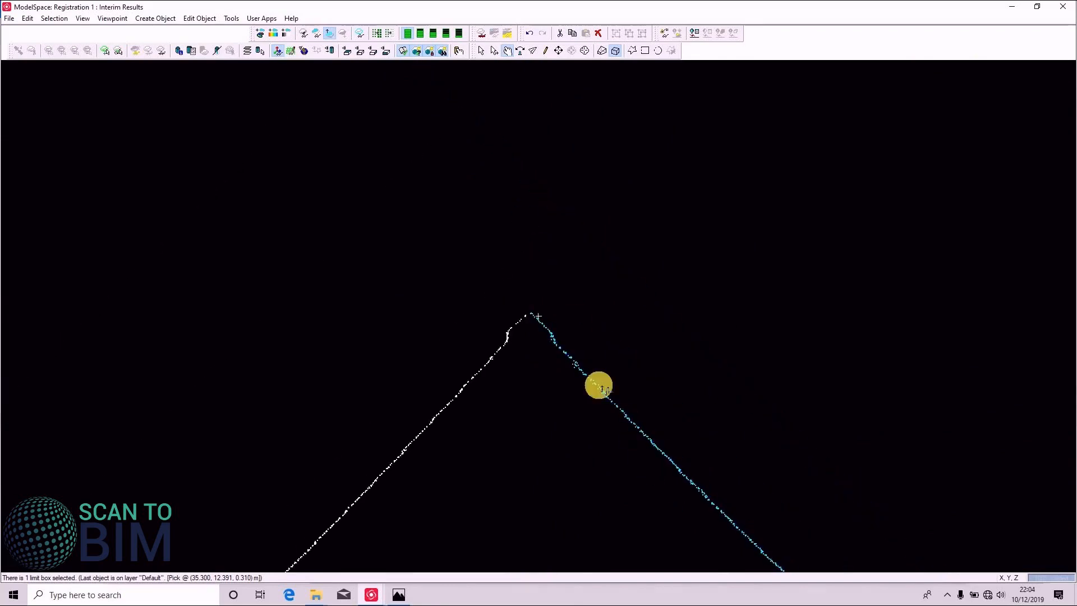
scroll(599, 385, down, 5)
right_drag(553, 232, 543, 202)
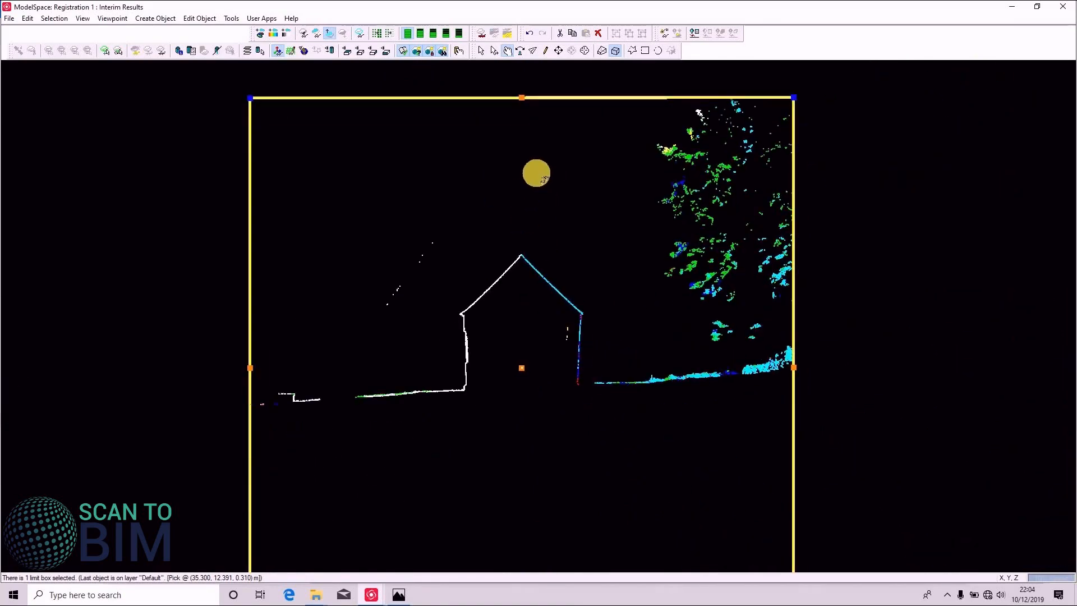
Close the interim results, check the errors in the constraint list and return to the ScanWorlds' constraints.
click(545, 175)
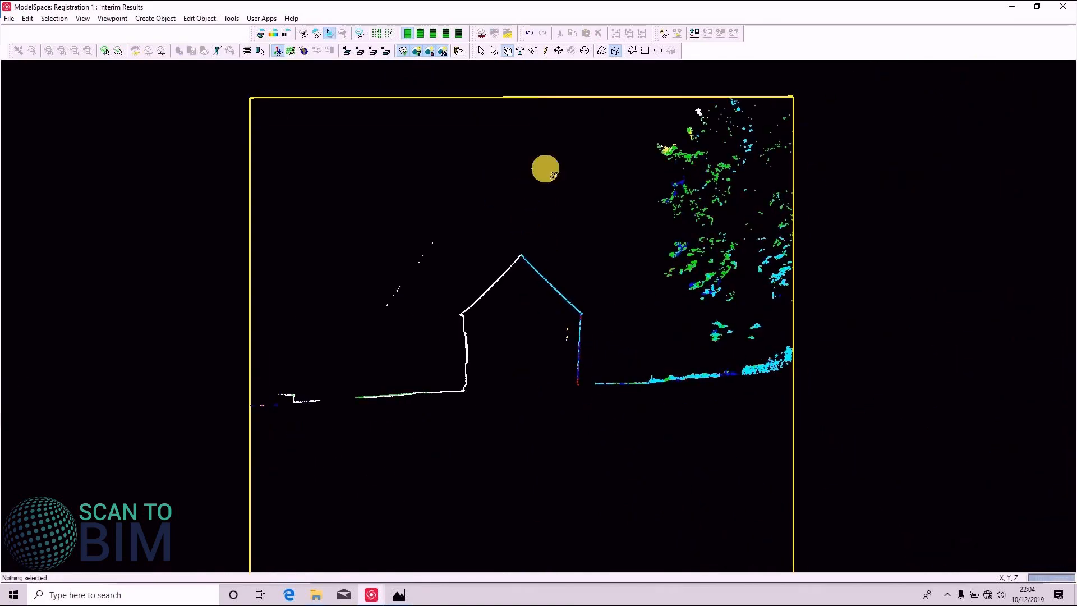
click(1064, 8)
click(599, 318)
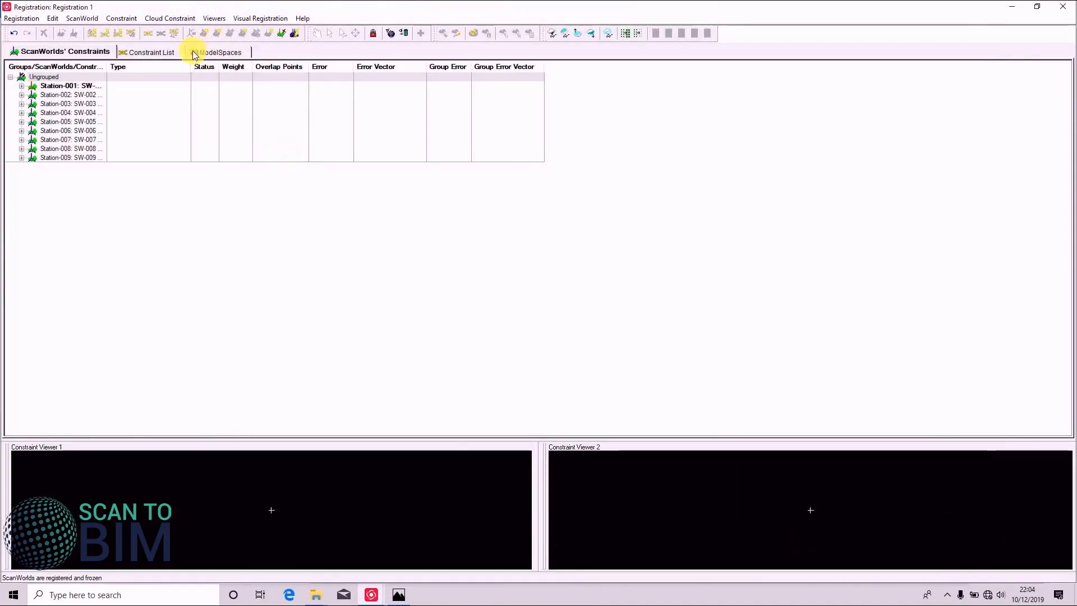
click(144, 51)
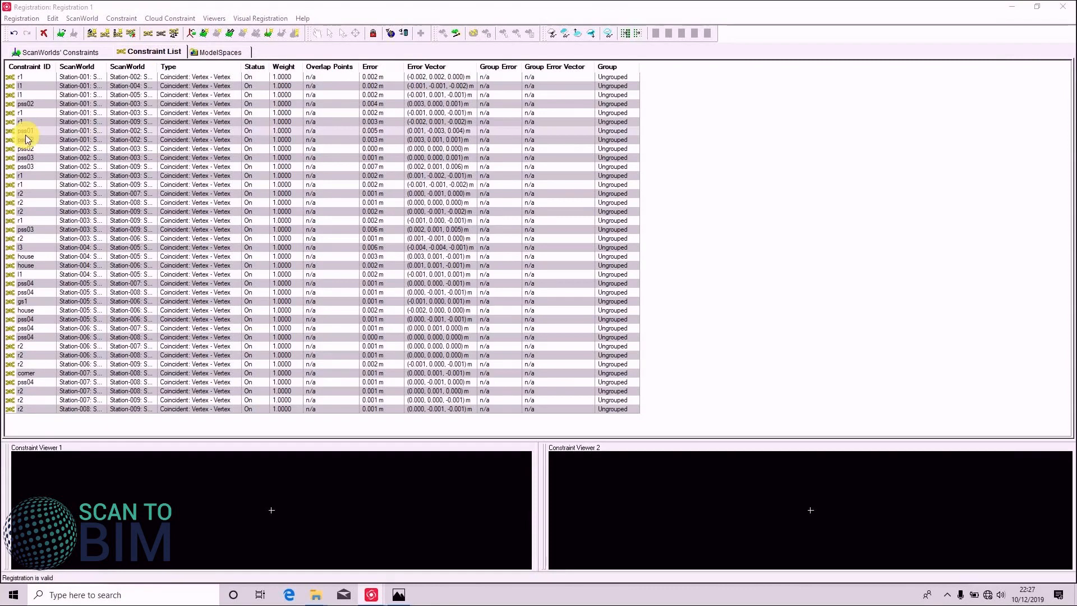
click(67, 52)
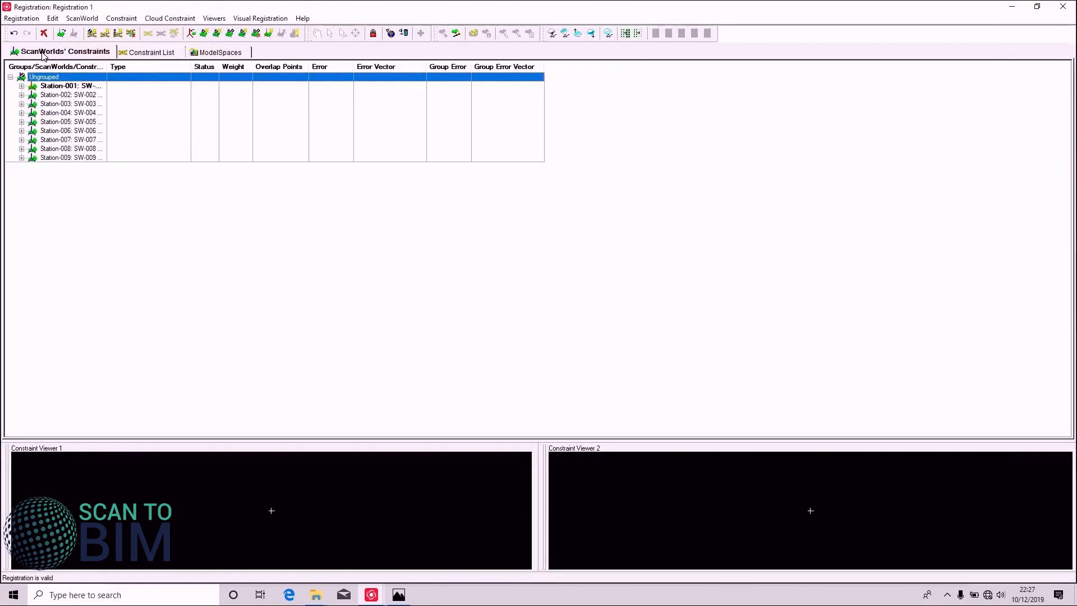
Create a ScanWorld from the nine registered stations and freeze the registration.
click(21, 20)
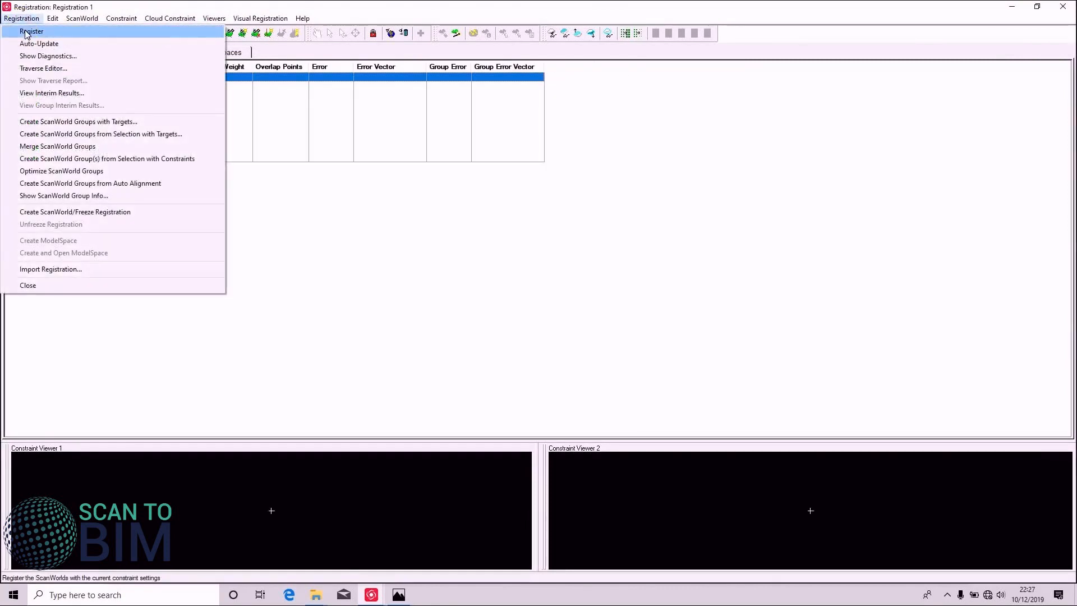
click(25, 27)
click(25, 21)
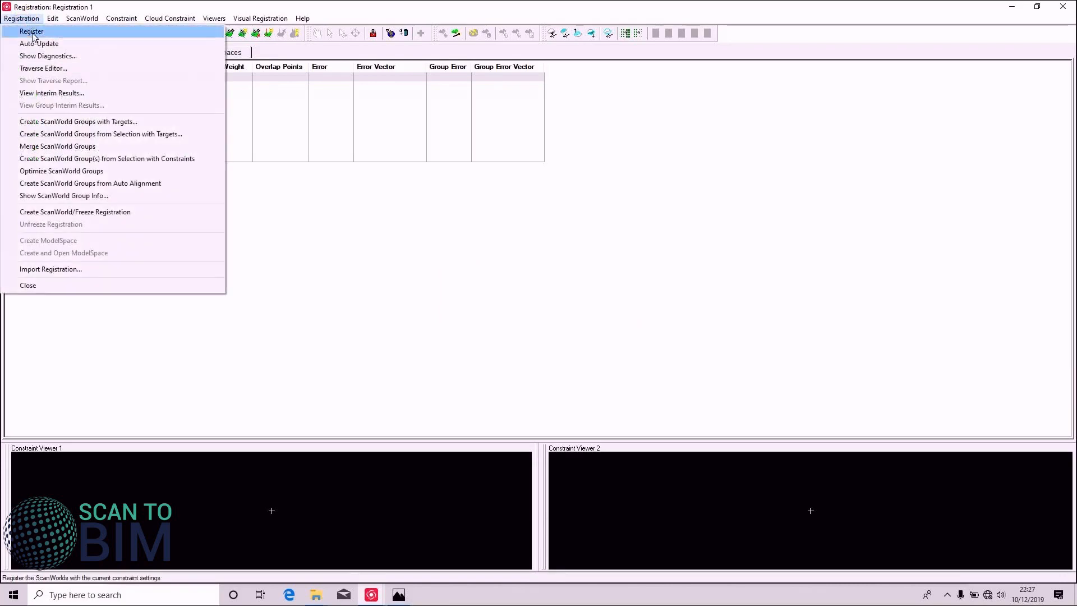
click(70, 216)
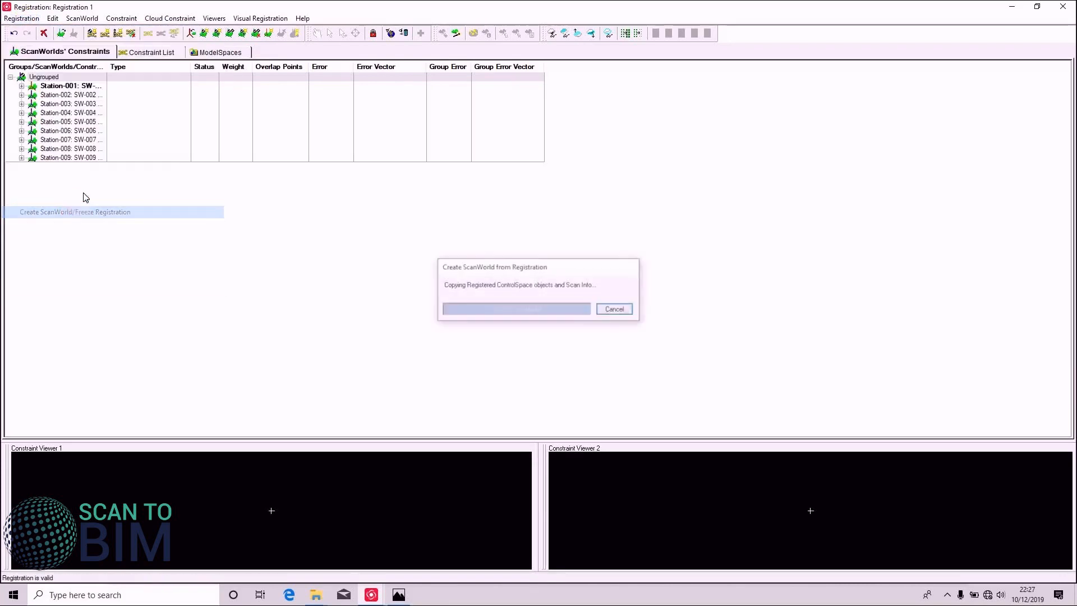
Create and open a ModelSpace from the frozen registration and display its points in true colour without saving the view.
click(22, 19)
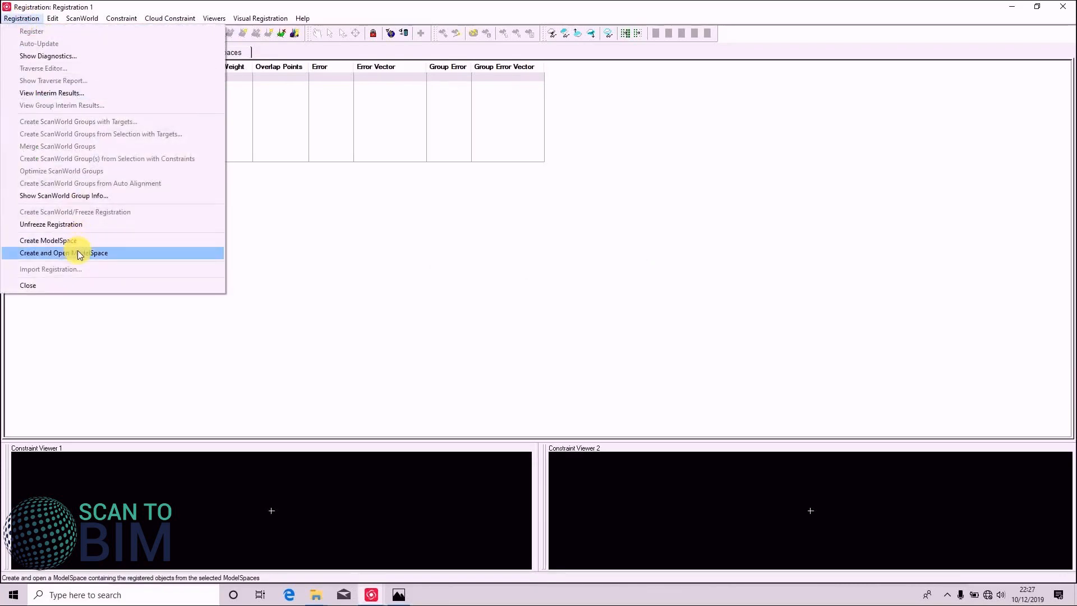
click(115, 252)
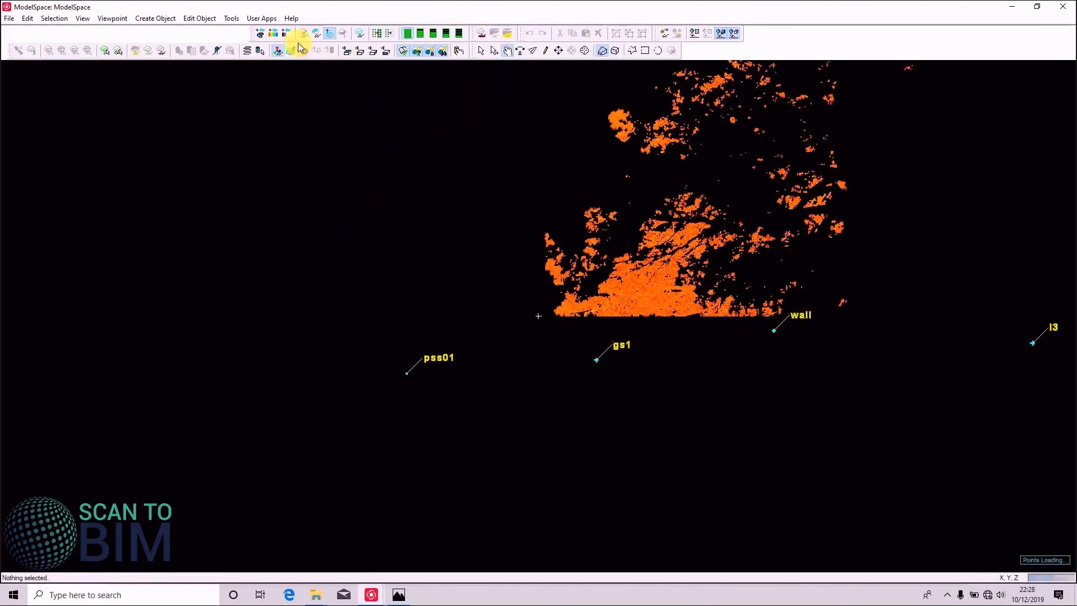
click(260, 34)
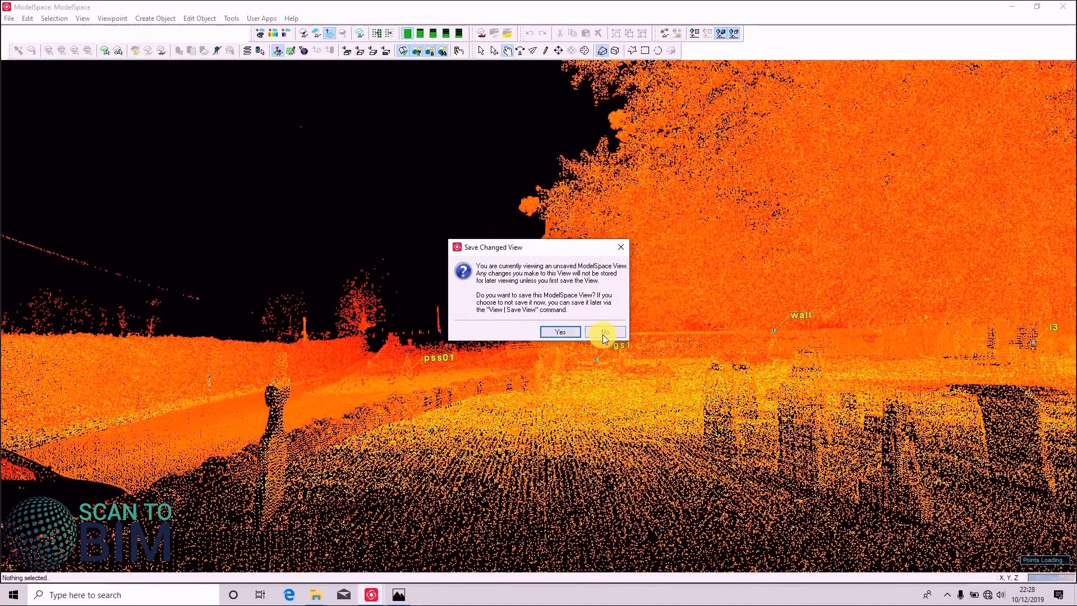
click(603, 334)
Examine the complete coloured point cloud of the church and churchyard from above and from the gable side, and close the ModelSpace.
right_drag(493, 298, 493, 252)
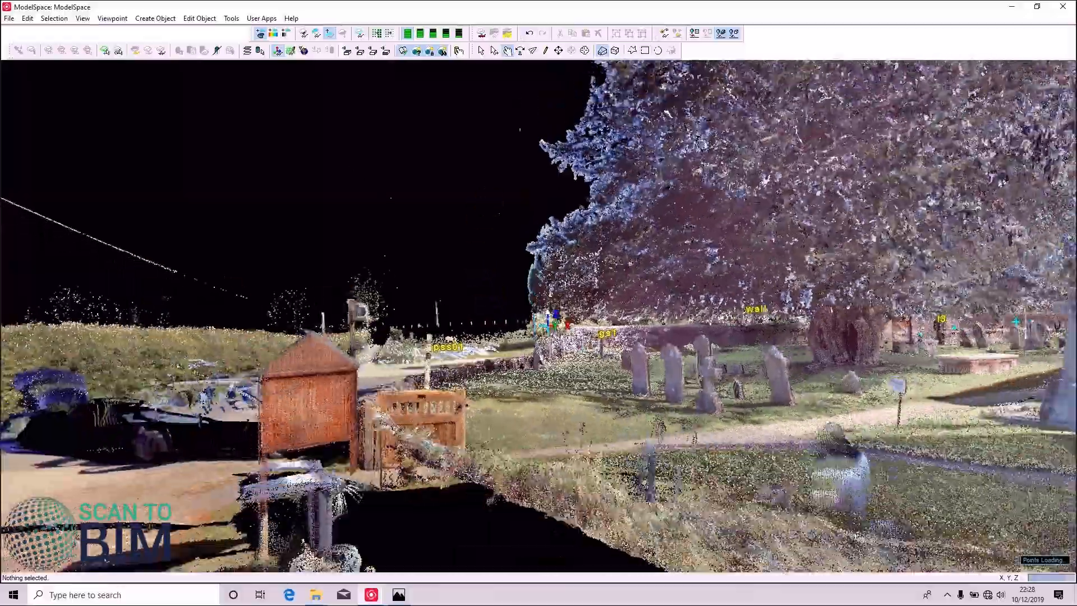
drag(494, 252, 628, 283)
right_drag(627, 283, 621, 242)
drag(621, 241, 746, 298)
right_drag(480, 298, 459, 360)
drag(459, 361, 616, 359)
drag(480, 331, 606, 314)
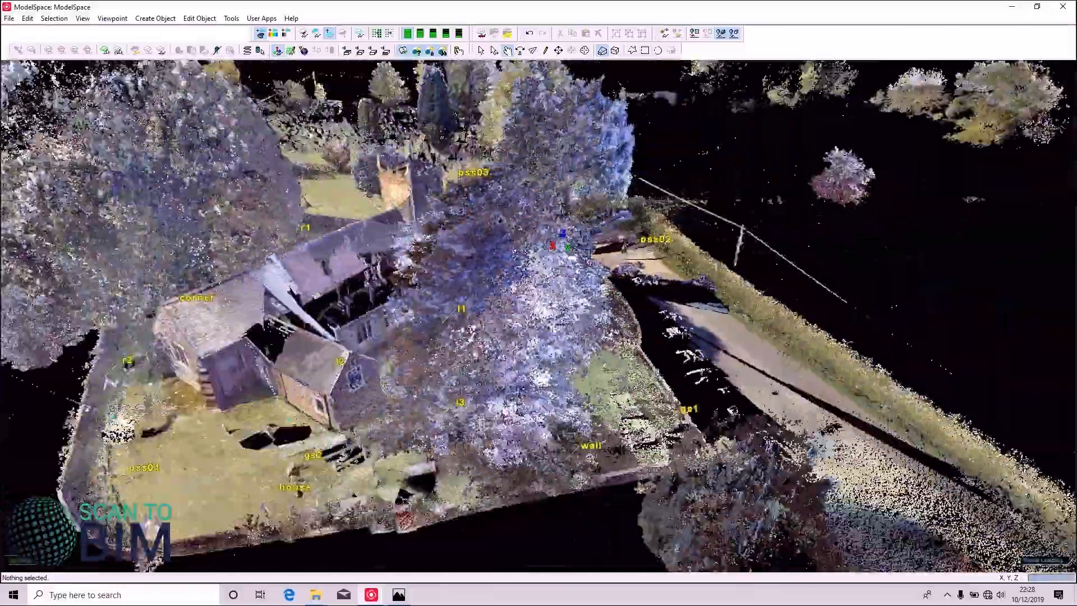
right_drag(605, 314, 606, 269)
drag(235, 294, 348, 294)
drag(348, 232, 423, 246)
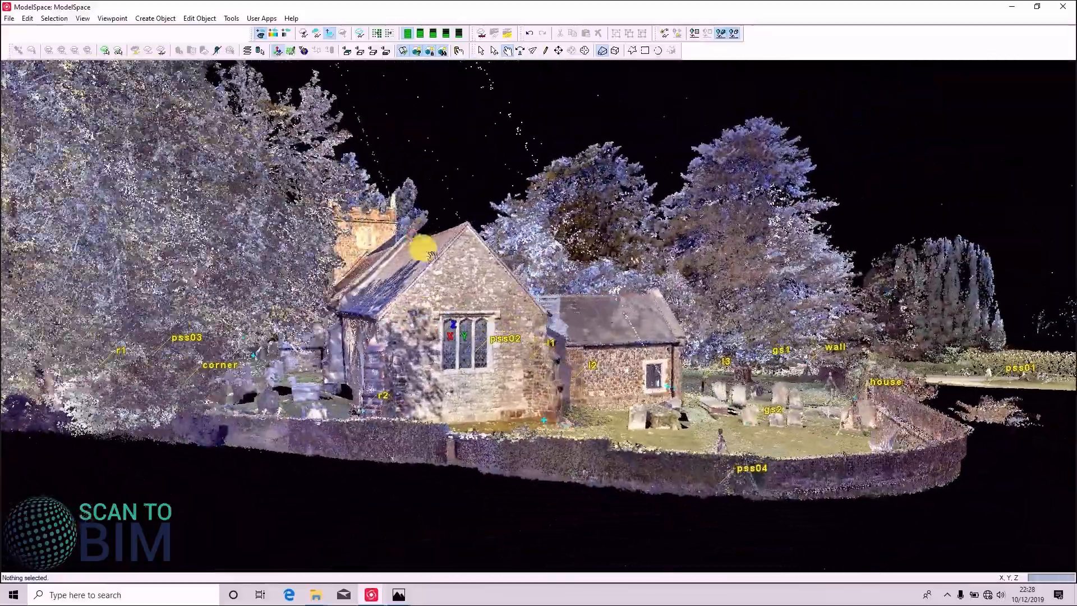
click(1060, 7)
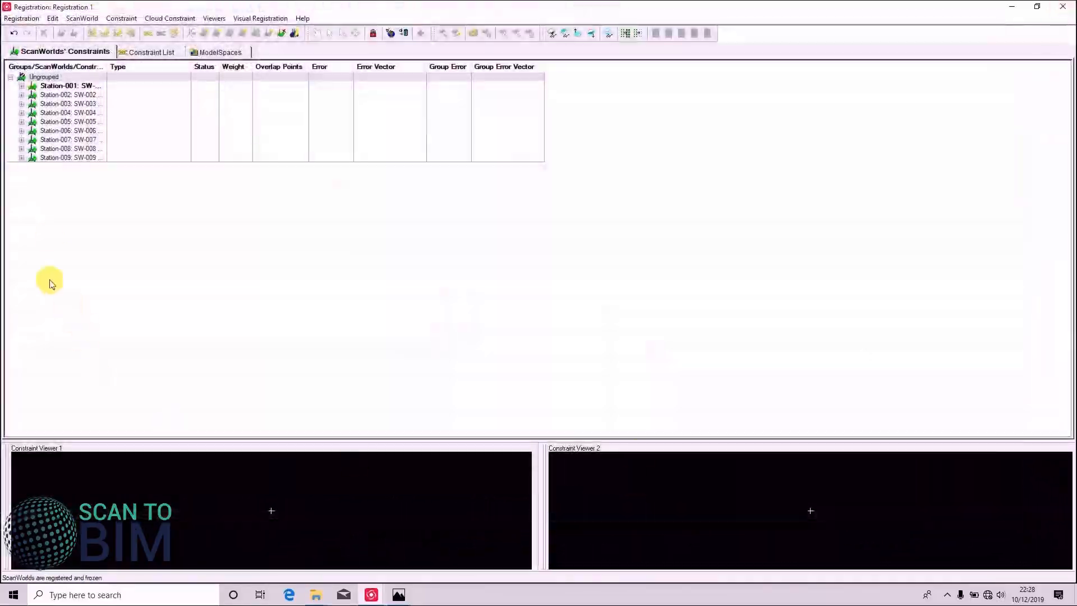
Switch to the Cyclone Navigator and rename the registered ScanWorld as ScanWorld [Registration Church_Local_Coordinates].
click(371, 595)
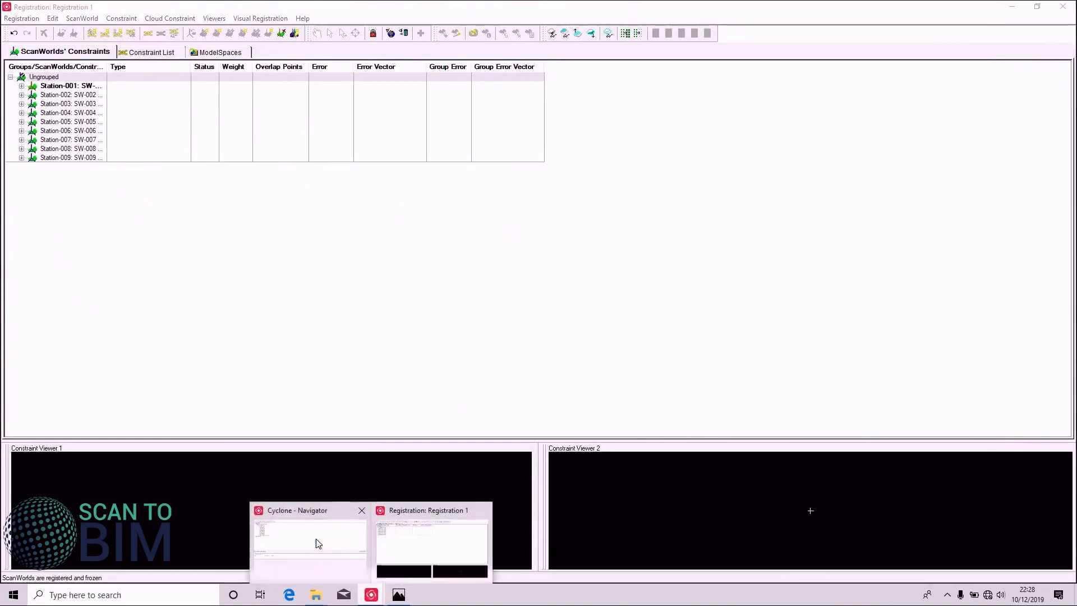
click(314, 541)
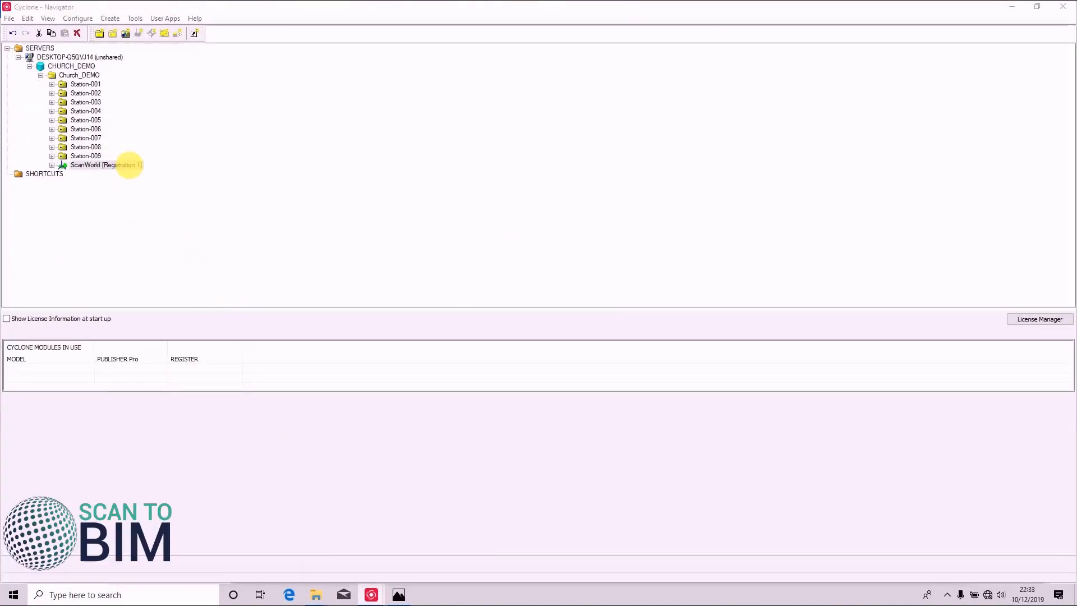
click(100, 165)
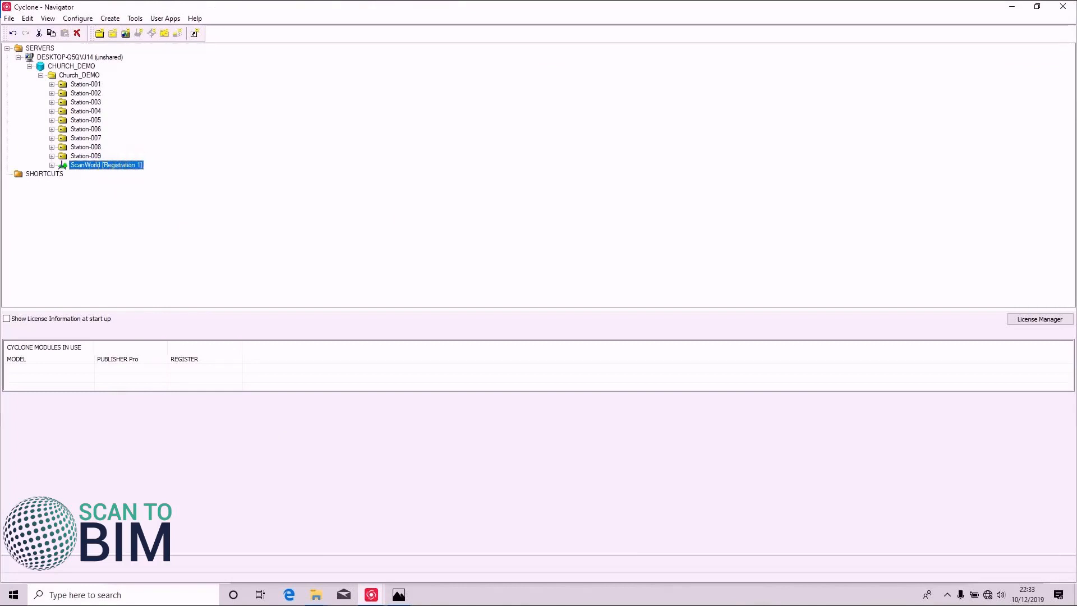
click(139, 165)
click(145, 168)
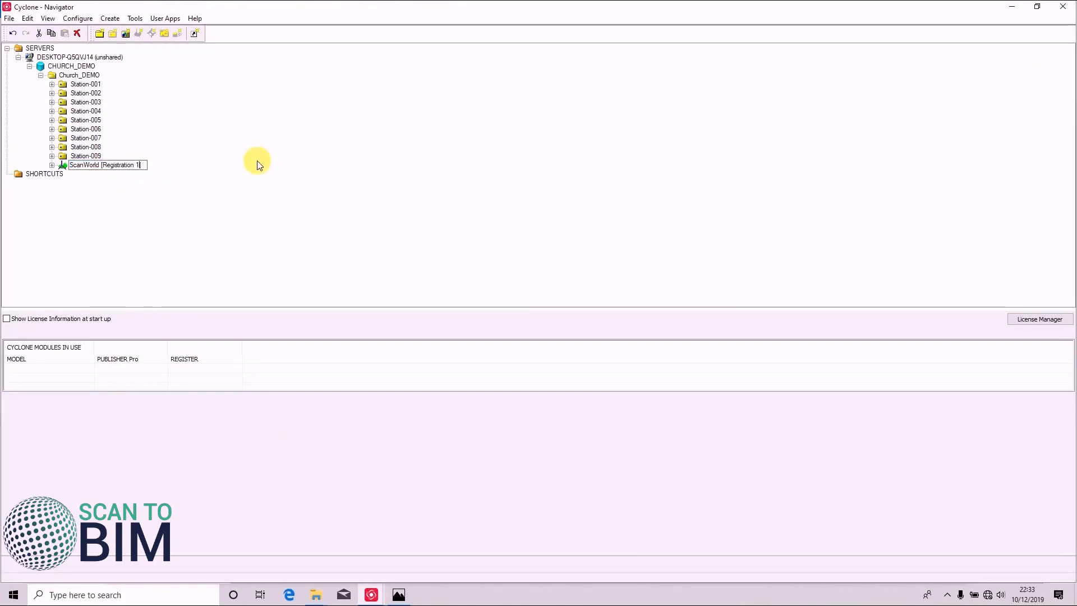
key(Left)
key(BackSpace)
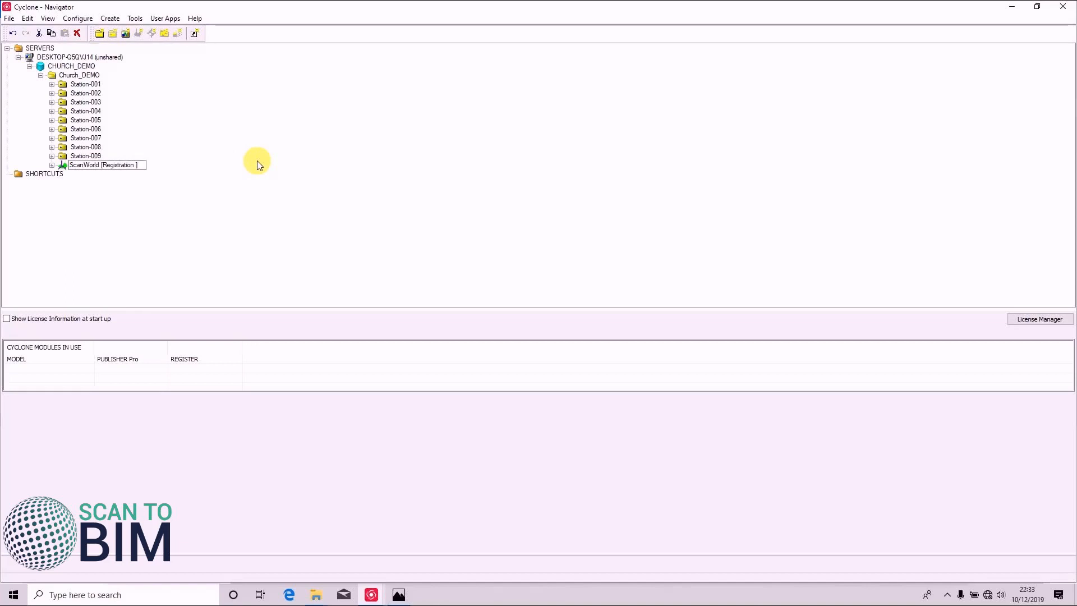
text(Church_Local_Coordinates)
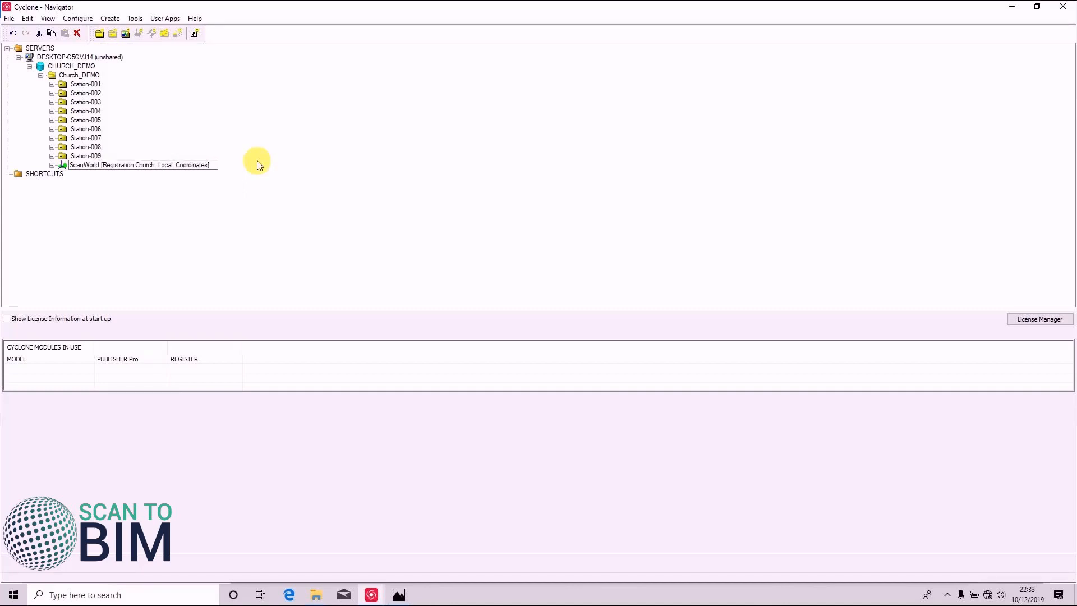
key(Return)
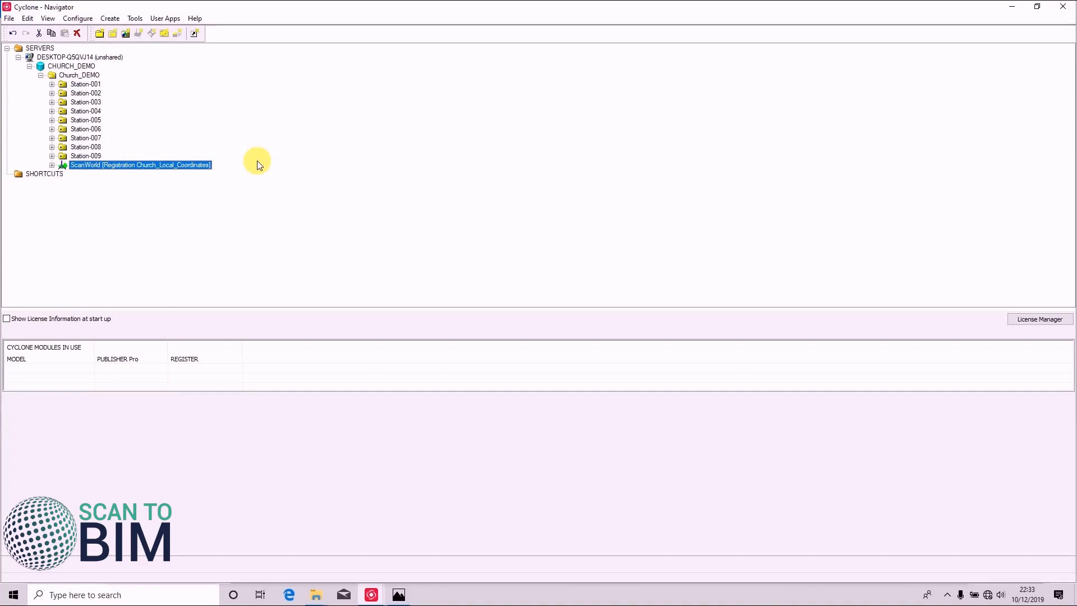